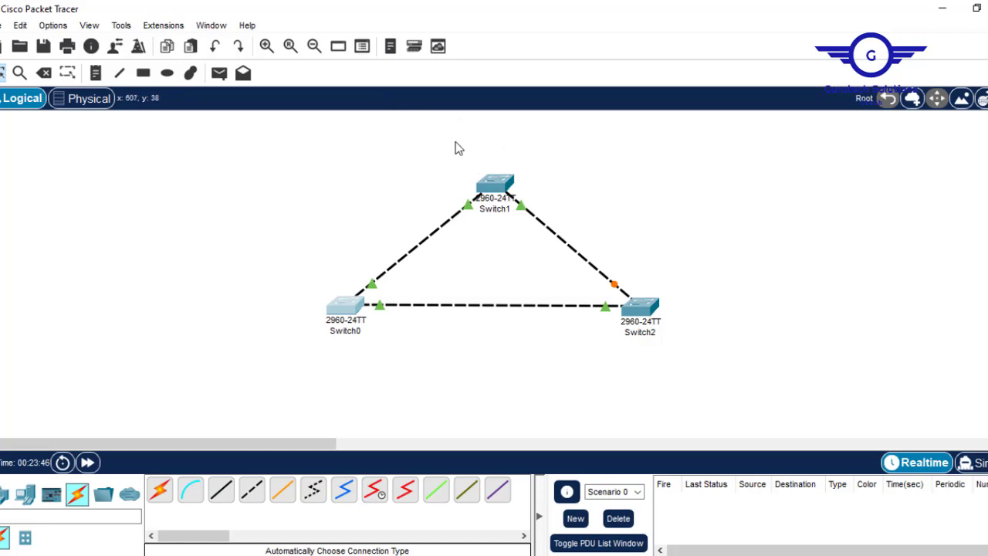
# - Examine the port states of Switch0, Switch1 and Switch2 in the triangle topology against the STP designated port notes in Acrobat Reader
pyautogui.moveTo(454, 140); pyautogui.dragTo(726, 329)
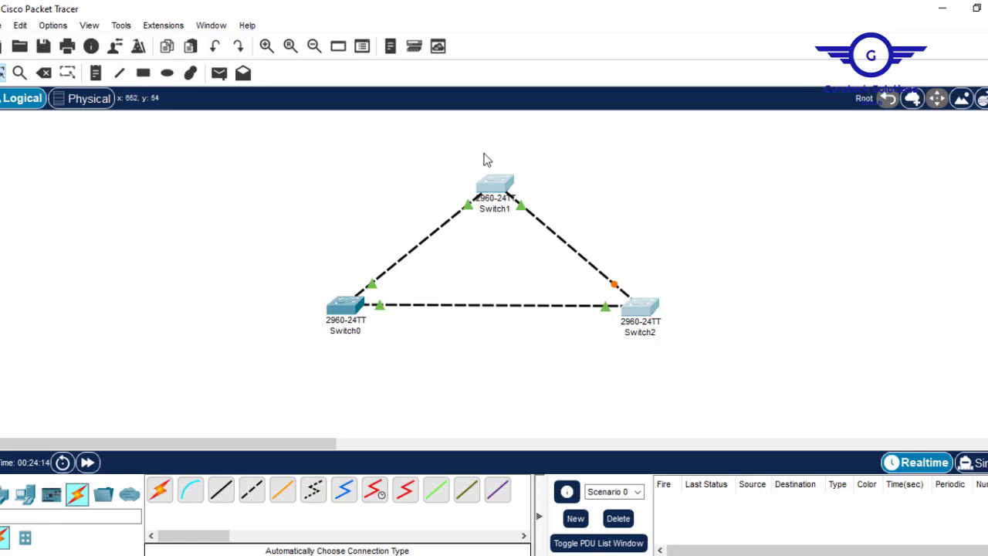
pyautogui.click(552, 162)
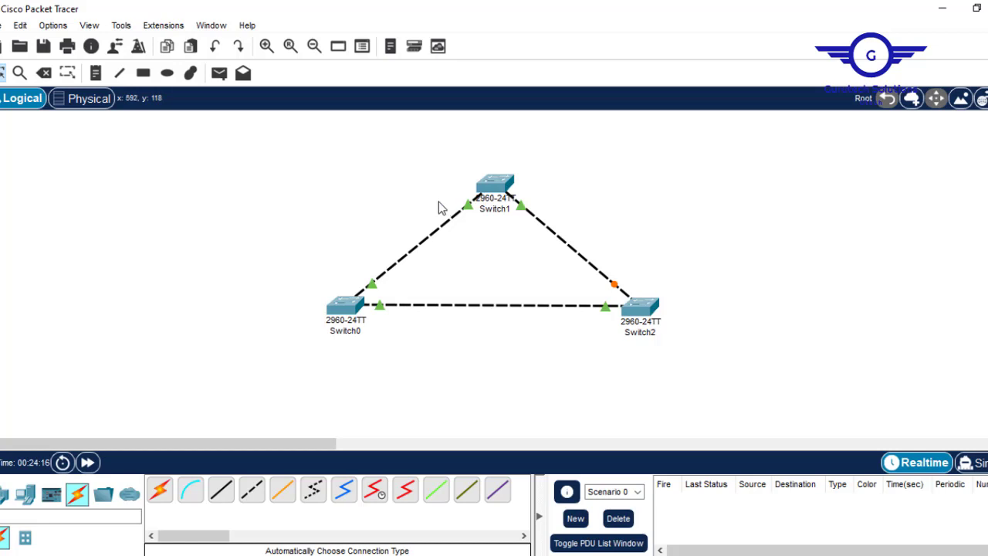
pyautogui.moveTo(438, 200); pyautogui.dragTo(579, 228)
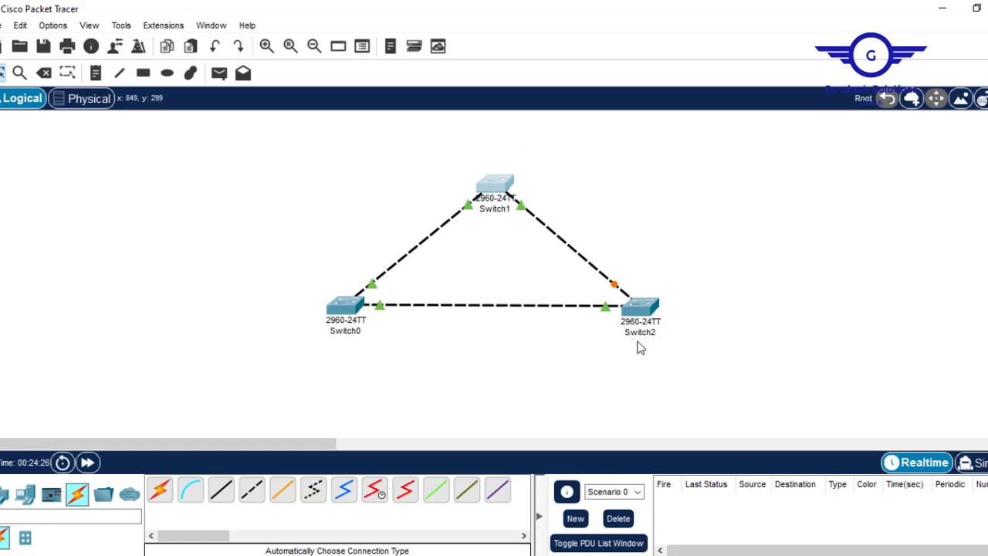
pyautogui.moveTo(454, 145); pyautogui.dragTo(702, 347)
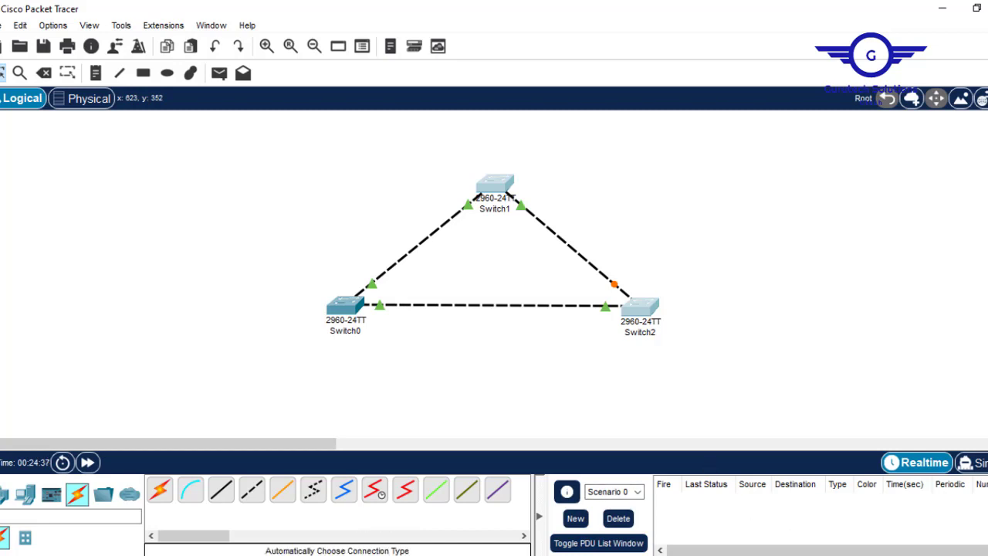
pyautogui.hotkey('alt', 'Tab')
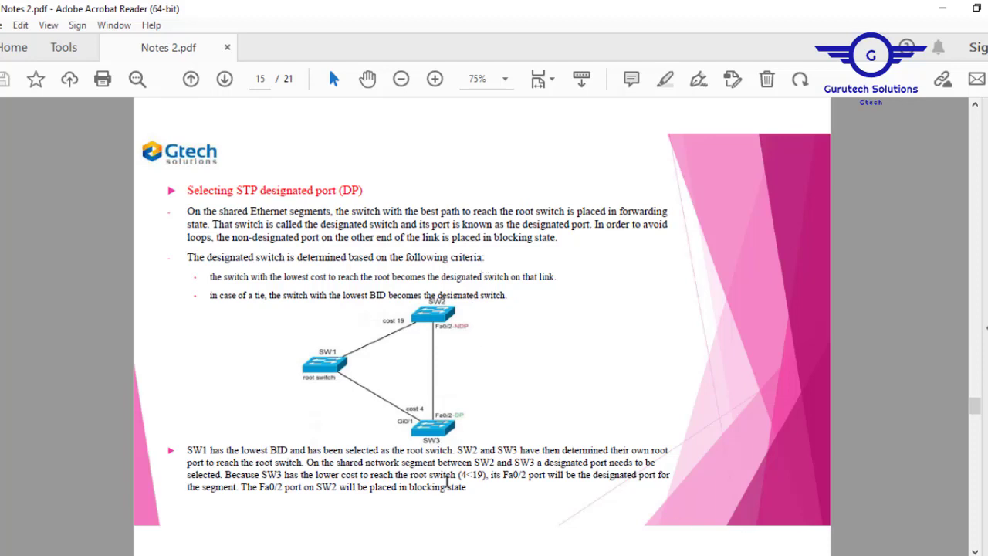
pyautogui.hotkey('alt', 'Tab')
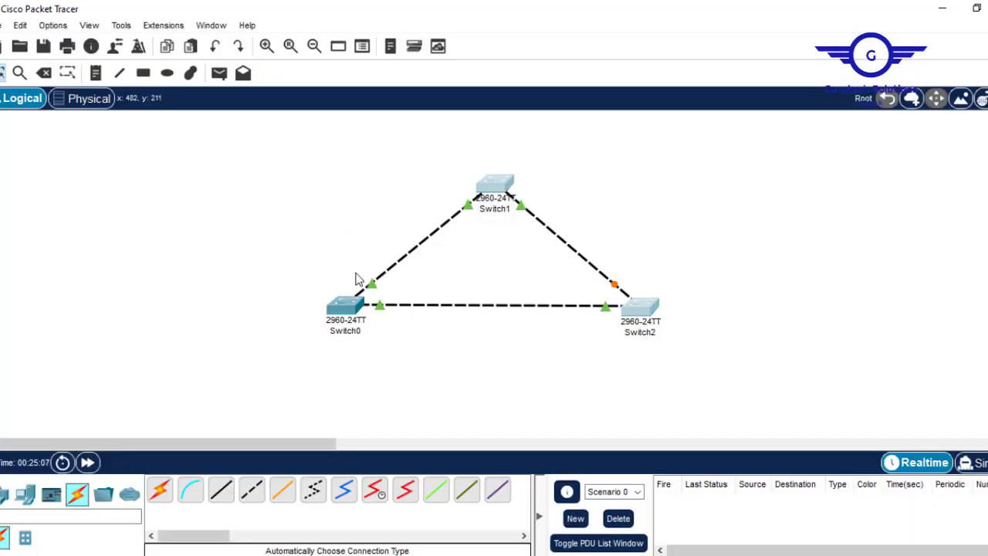
pyautogui.moveTo(336, 145); pyautogui.dragTo(715, 392)
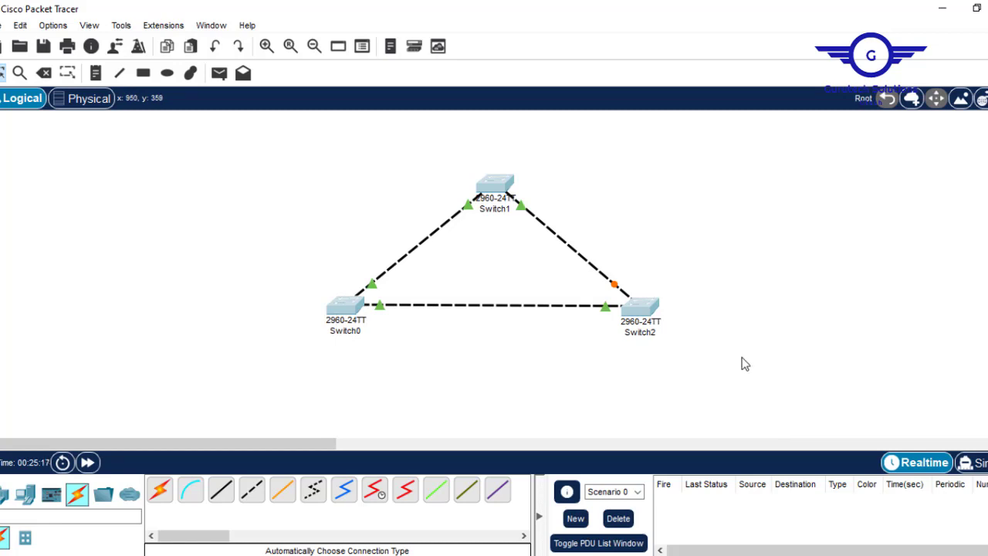
pyautogui.click(780, 311)
pyautogui.moveTo(280, 273); pyautogui.dragTo(404, 366)
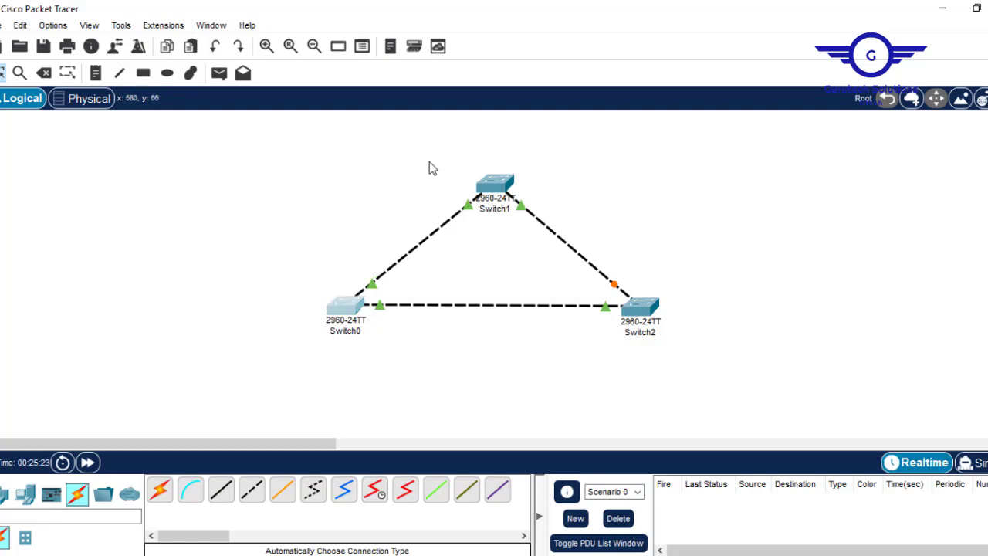
pyautogui.moveTo(427, 157); pyautogui.dragTo(527, 221)
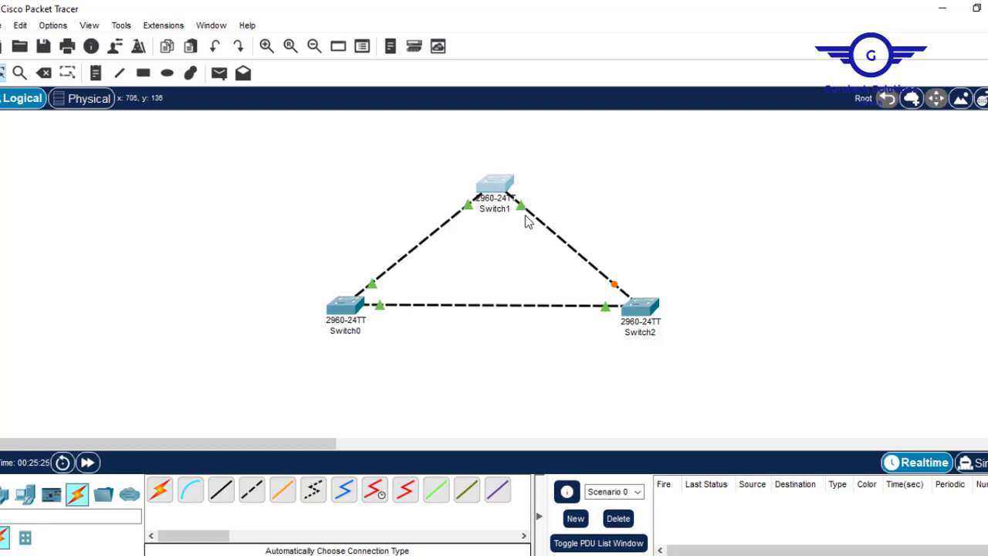
pyautogui.click(336, 362)
pyautogui.moveTo(305, 267); pyautogui.dragTo(384, 360)
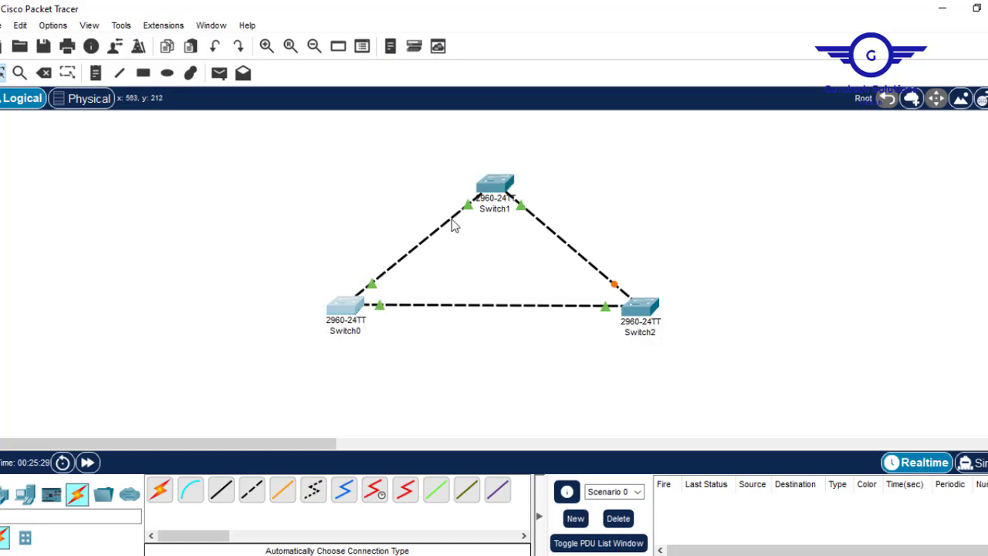
pyautogui.moveTo(450, 154); pyautogui.dragTo(551, 190)
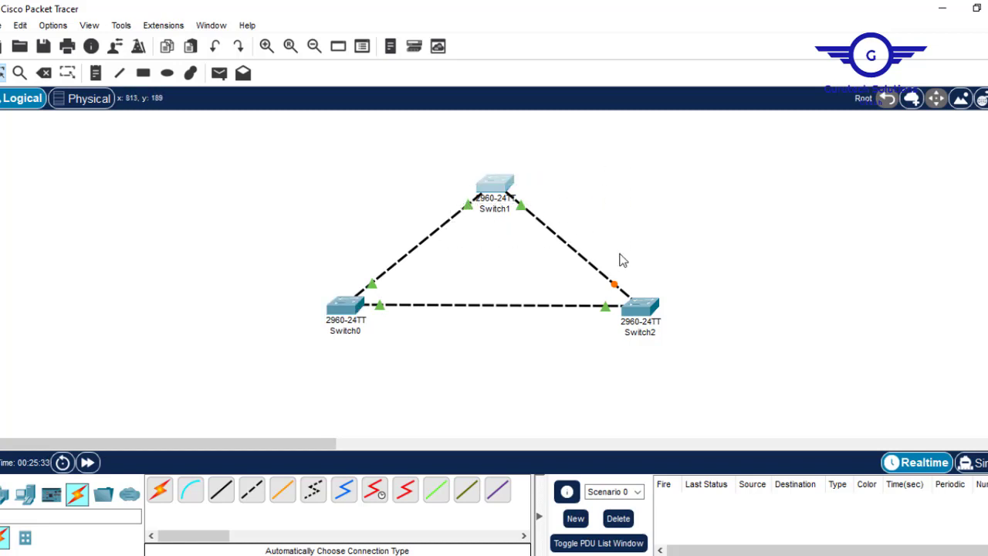
pyautogui.moveTo(626, 251); pyautogui.dragTo(684, 376)
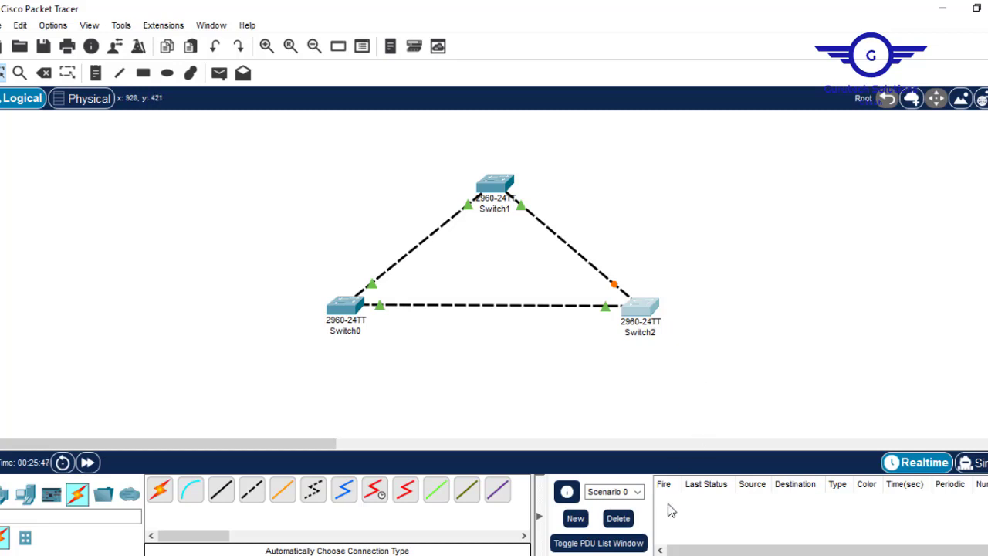
# - Switch to Notes 2.pdf in Acrobat Reader, view the Class 17 Rapid Spanning Tree Protocol page, and return to Packet Tracer
pyautogui.click(665, 555)
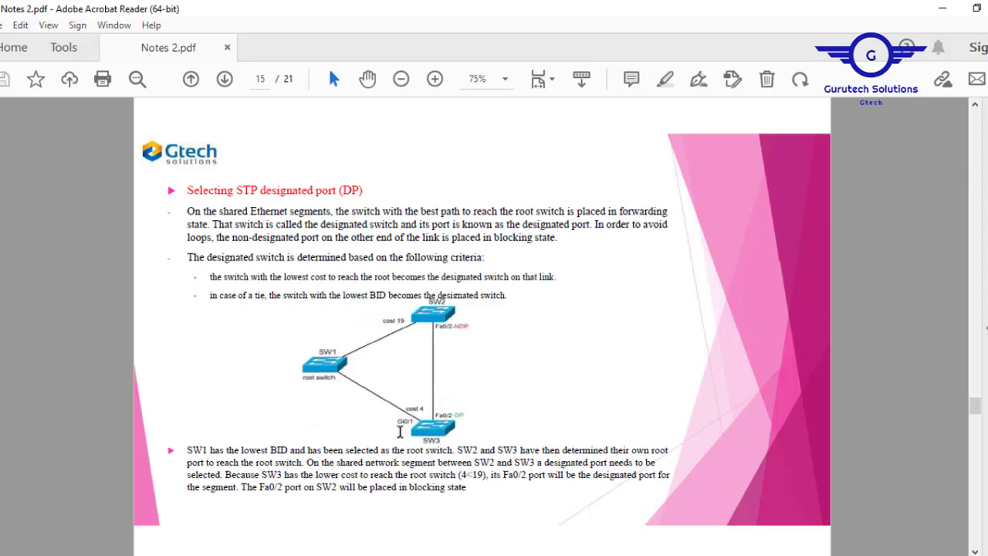
pyautogui.scroll(-5, 644, 430)
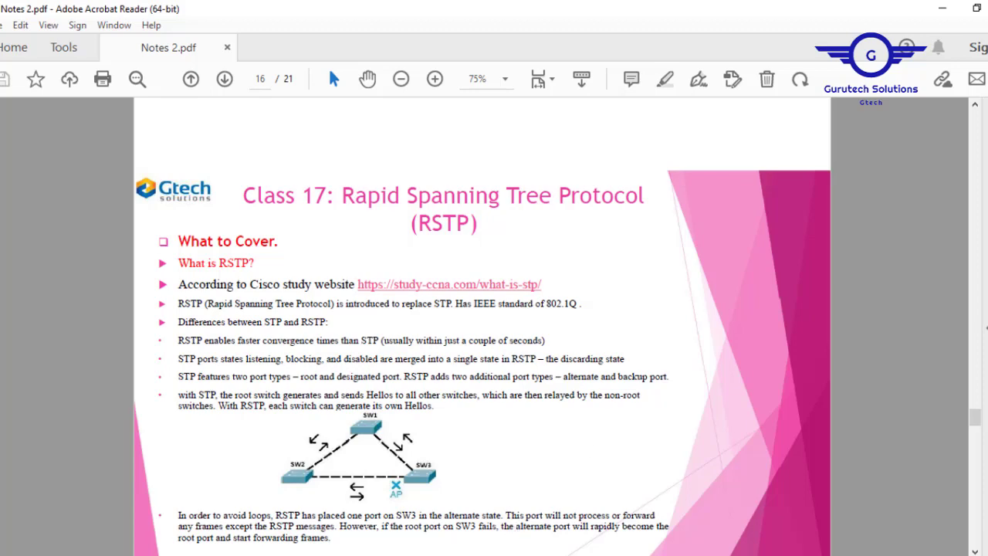
pyautogui.click(464, 553)
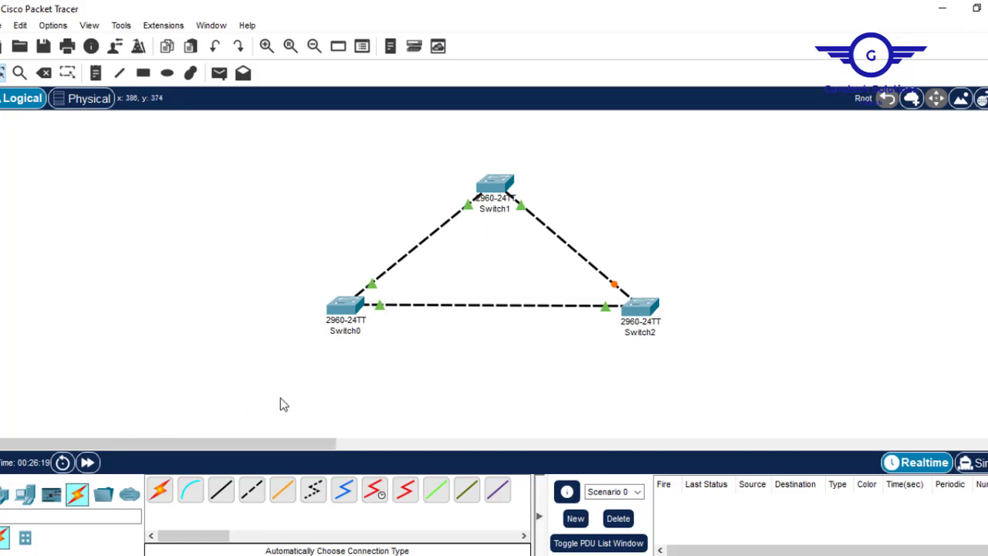
# - Delete the link between Switch0 and Switch2 and reconnect them with an automatically chosen connection type
pyautogui.click(44, 73)
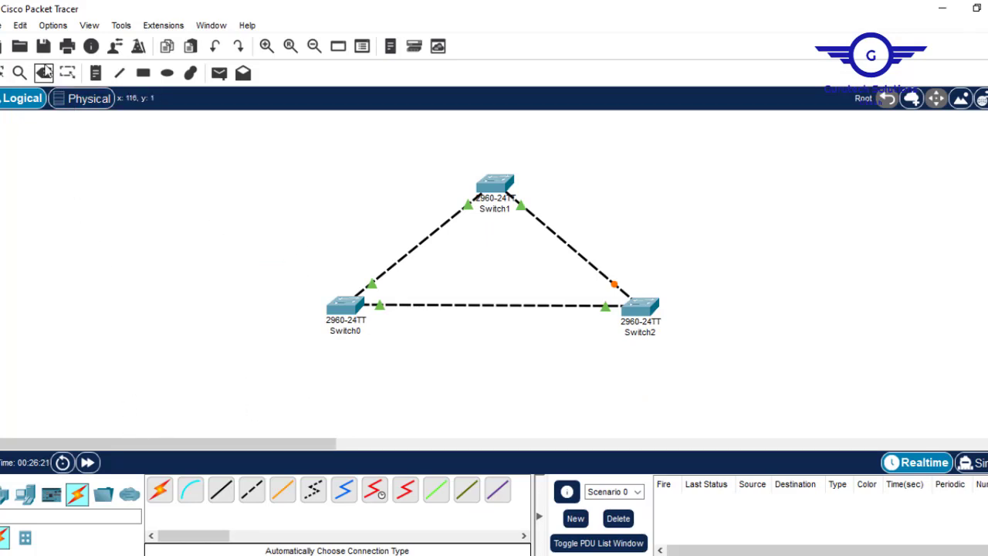
pyautogui.click(495, 306)
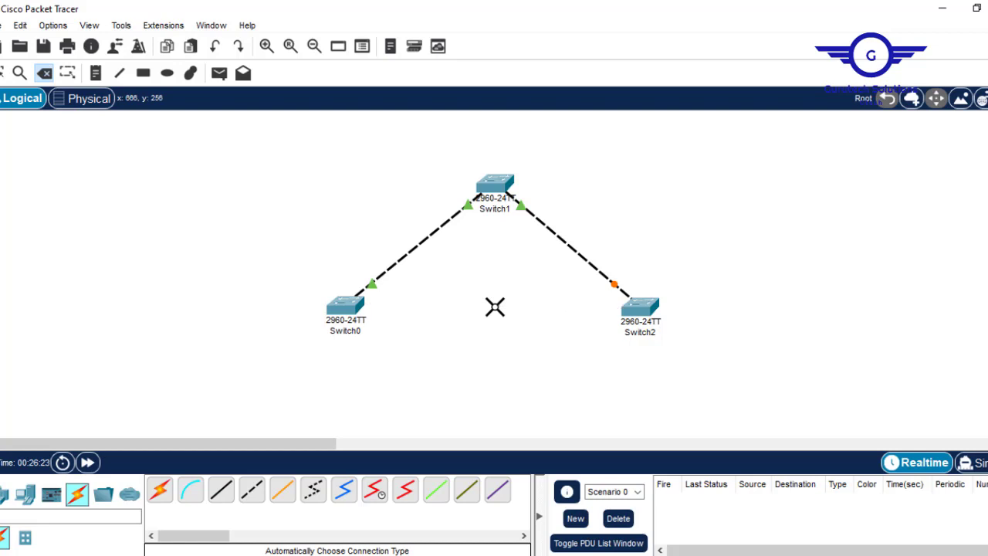
pyautogui.press('Escape')
pyautogui.click(159, 489)
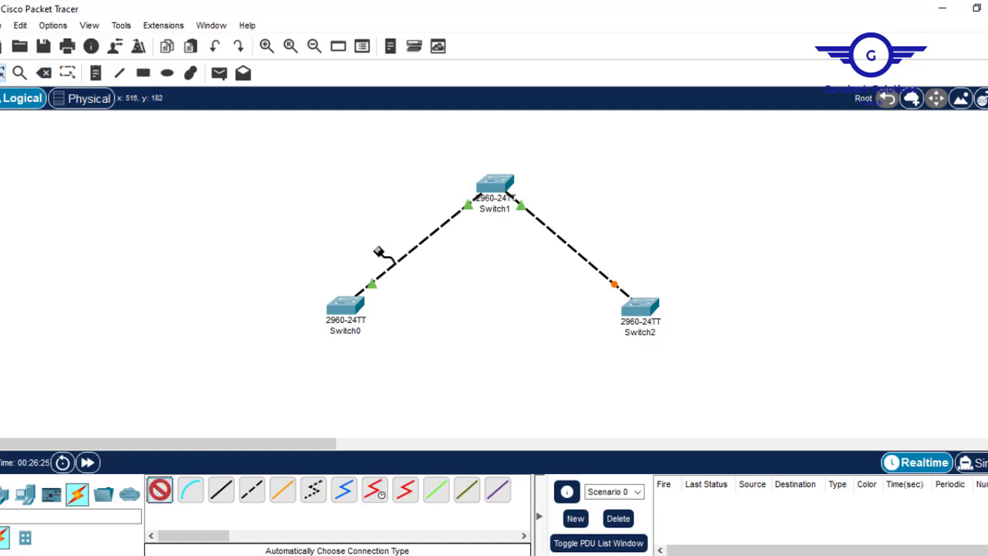
pyautogui.click(345, 315)
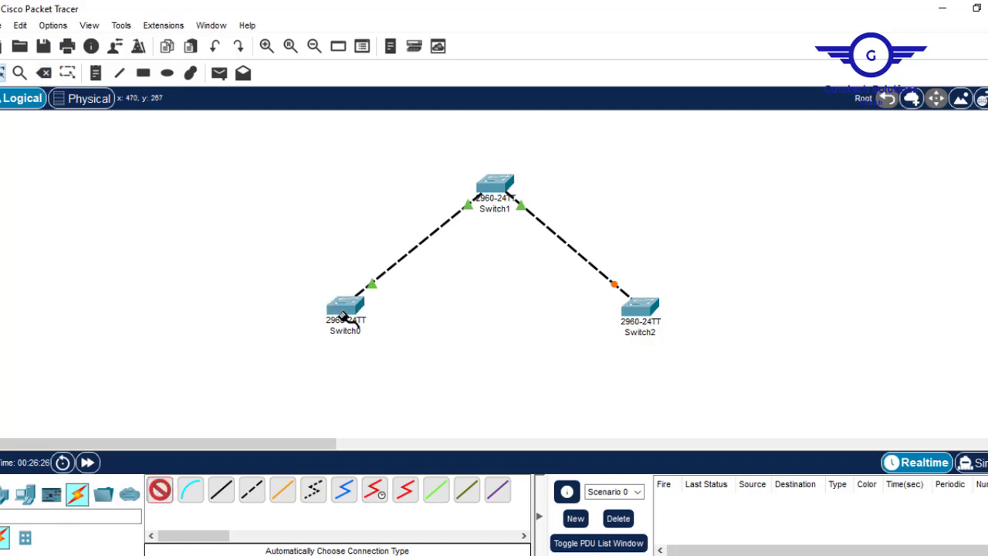
pyautogui.click(639, 307)
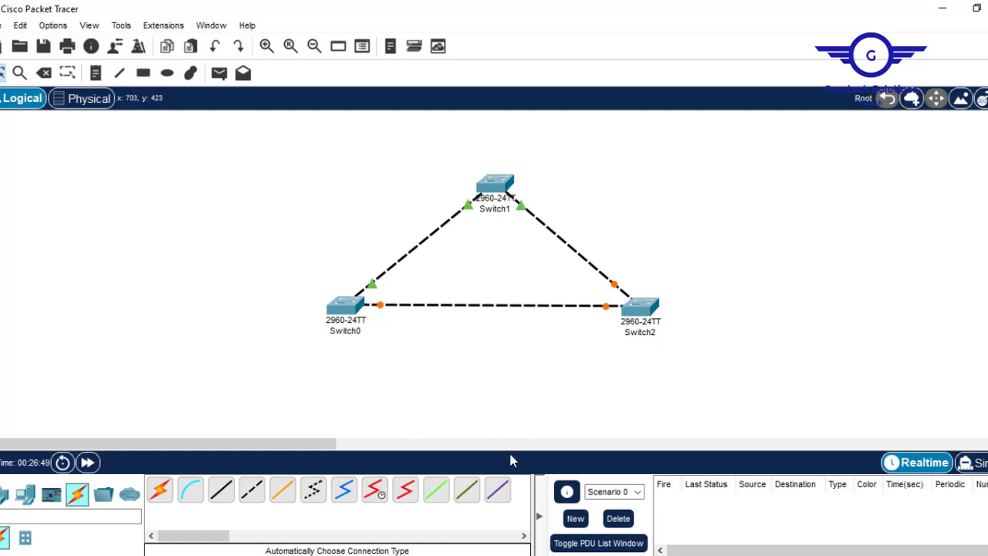
# - Compare the reconnected topology with the RSTP notes in Acrobat Reader and select the IEEE standard text 802.1Q
pyautogui.click(540, 555)
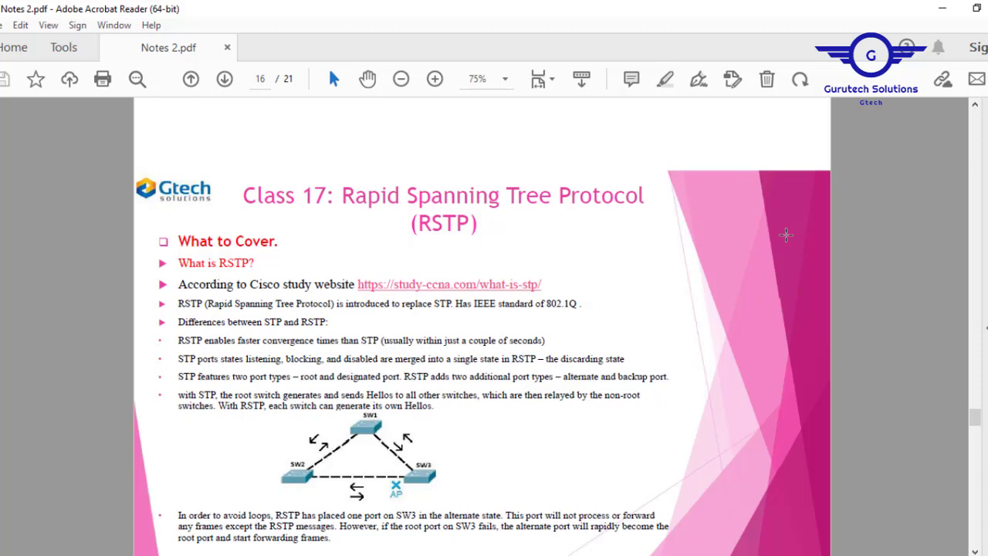
pyautogui.click(432, 555)
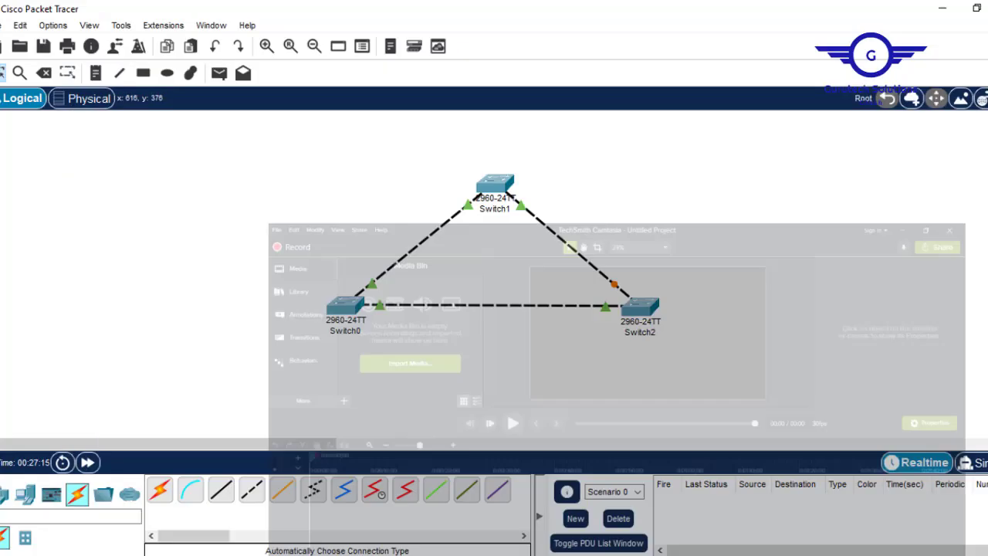
pyautogui.hotkey('alt', 'Tab')
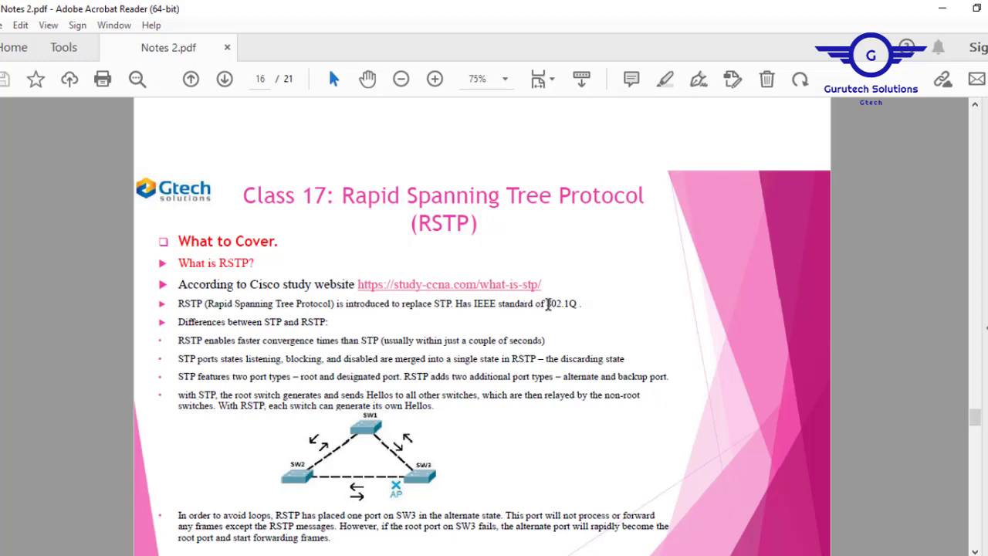
pyautogui.moveTo(546, 305); pyautogui.dragTo(581, 305)
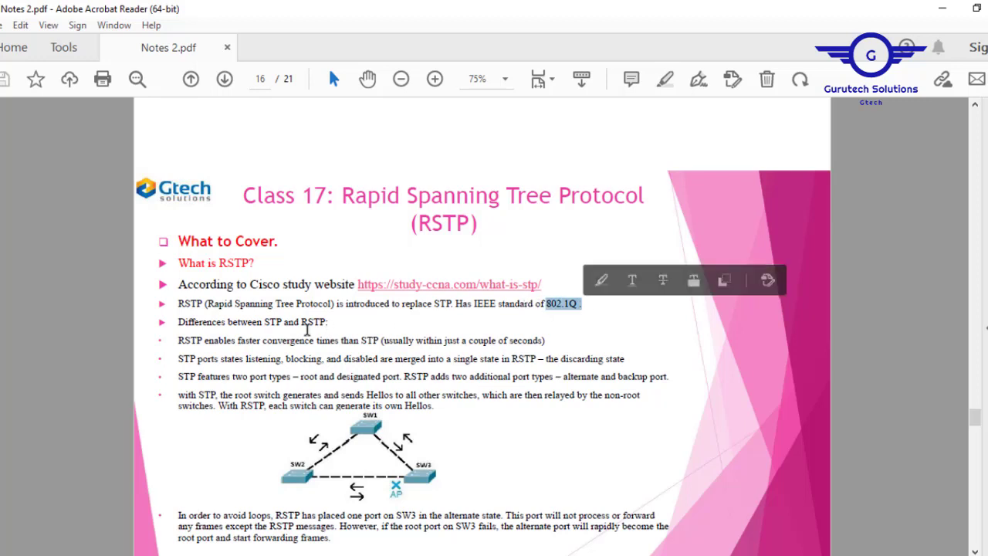
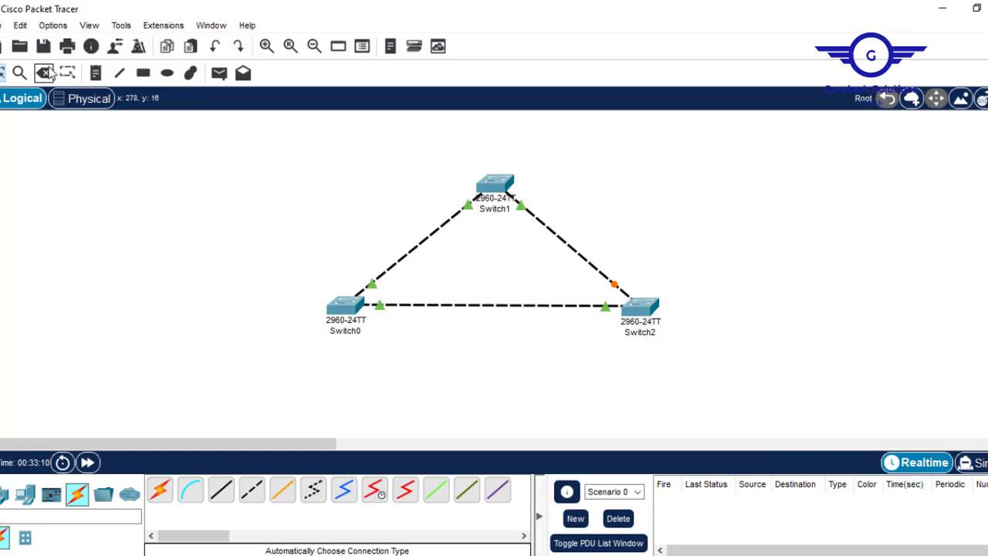
# - Delete all three links connecting Switch0, Switch1 and Switch2
pyautogui.click(43, 73)
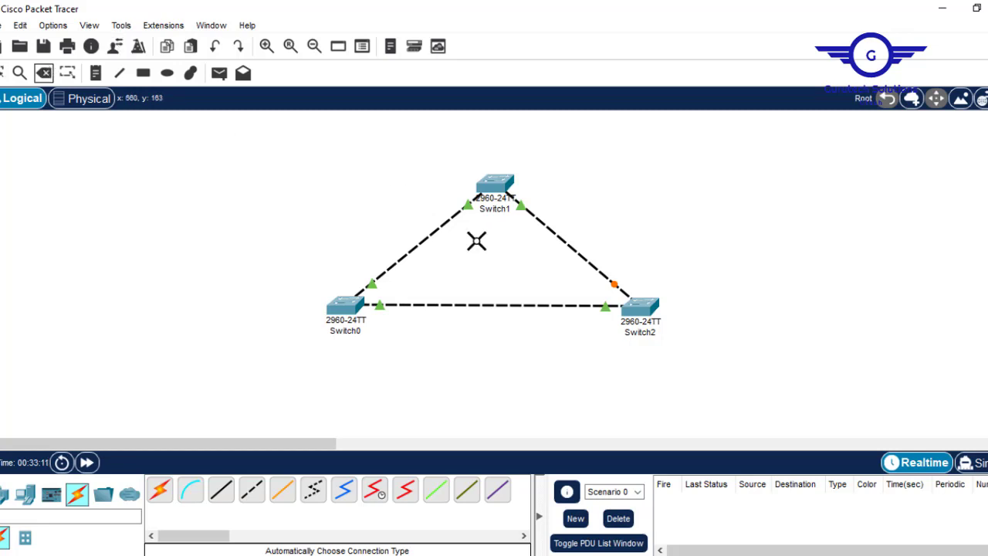
pyautogui.click(423, 243)
pyautogui.click(461, 306)
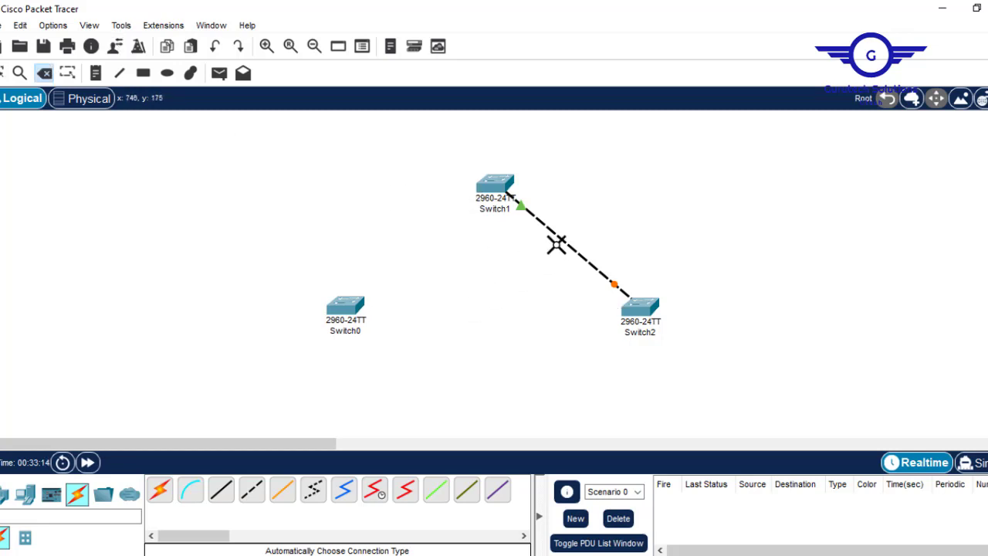
pyautogui.click(563, 236)
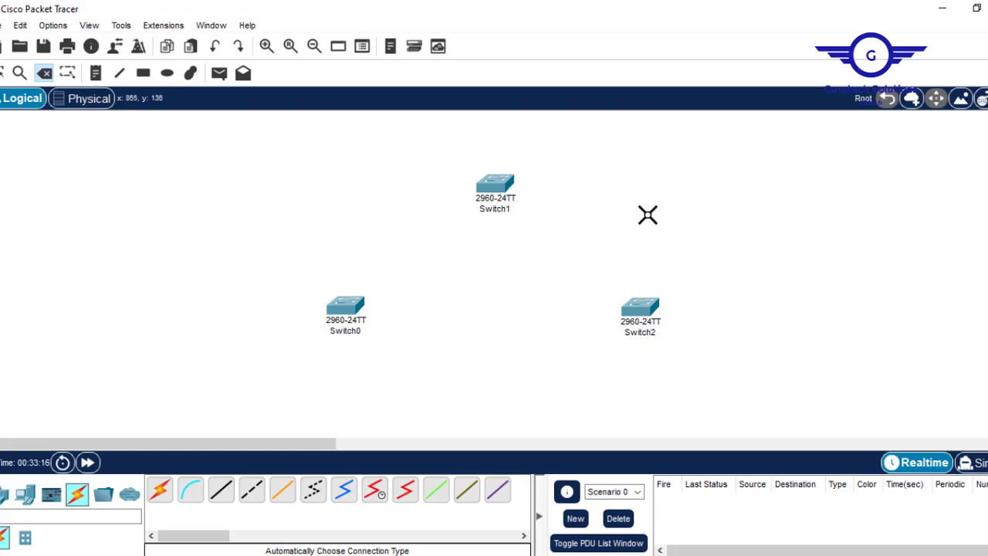
pyautogui.press('Escape')
# - Rearrange the three switches as corners of a rectangle and add a fourth 2960-24TT switch at the empty corner above Switch2
pyautogui.moveTo(500, 184); pyautogui.dragTo(363, 181)
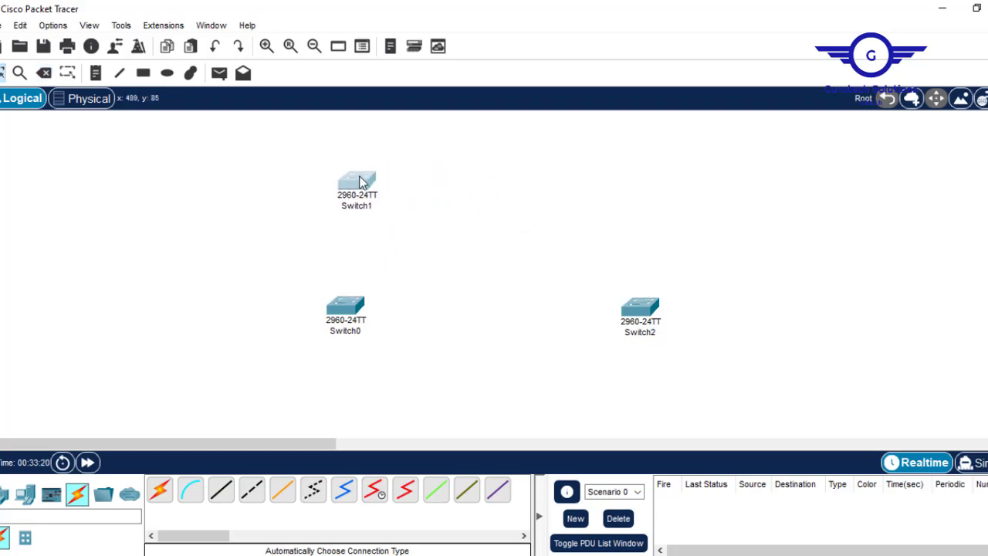
pyautogui.moveTo(347, 309); pyautogui.dragTo(352, 325)
pyautogui.moveTo(640, 310); pyautogui.dragTo(587, 328)
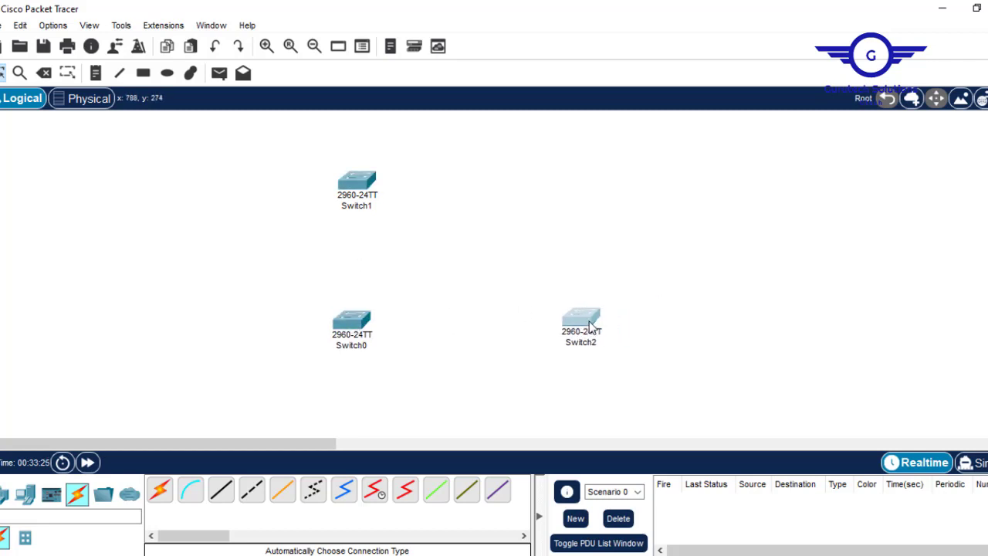
pyautogui.click(5, 498)
pyautogui.moveTo(25, 538); pyautogui.dragTo(577, 167)
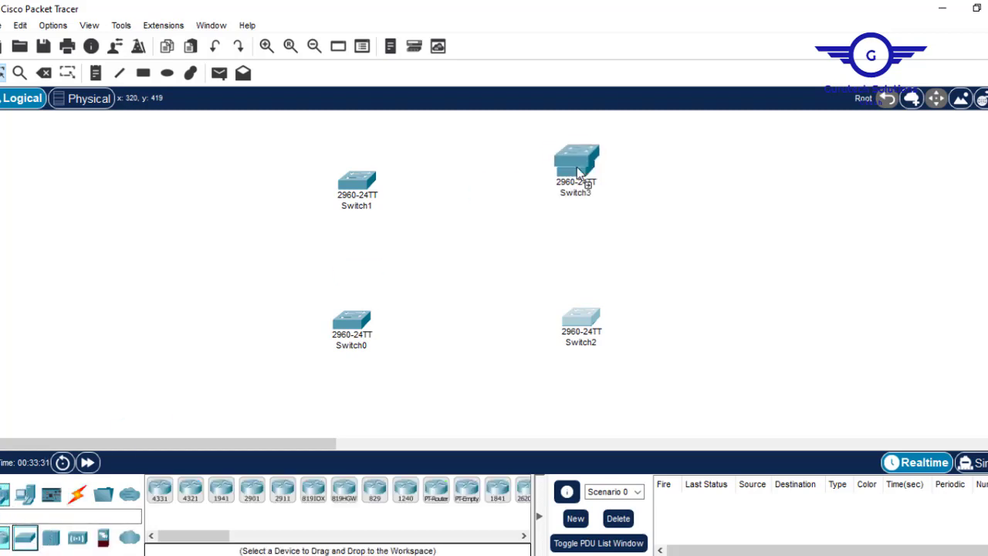
# - Connect Switch1 to Switch3 with two parallel links using the automatically chosen connection type
pyautogui.click(77, 495)
pyautogui.click(159, 491)
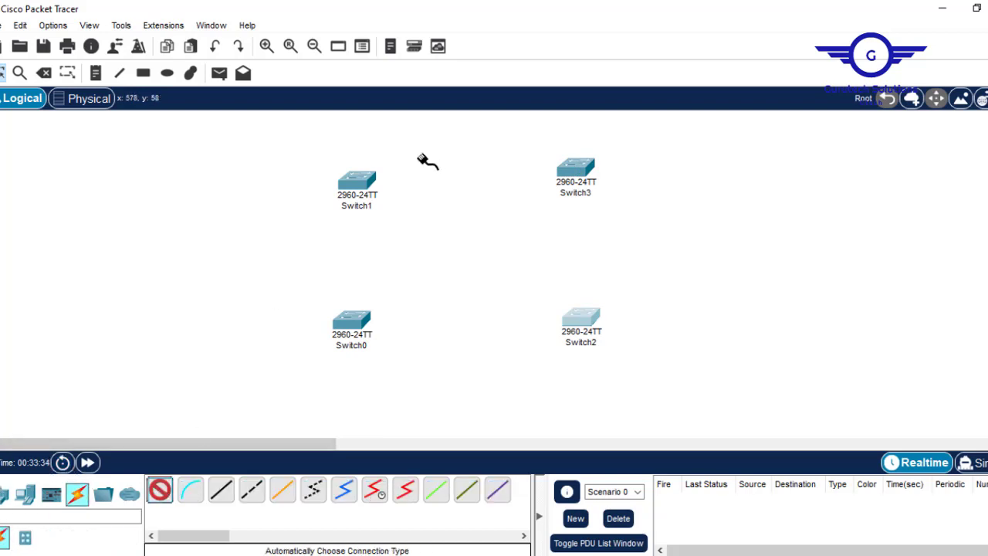
pyautogui.click(351, 181)
pyautogui.click(578, 168)
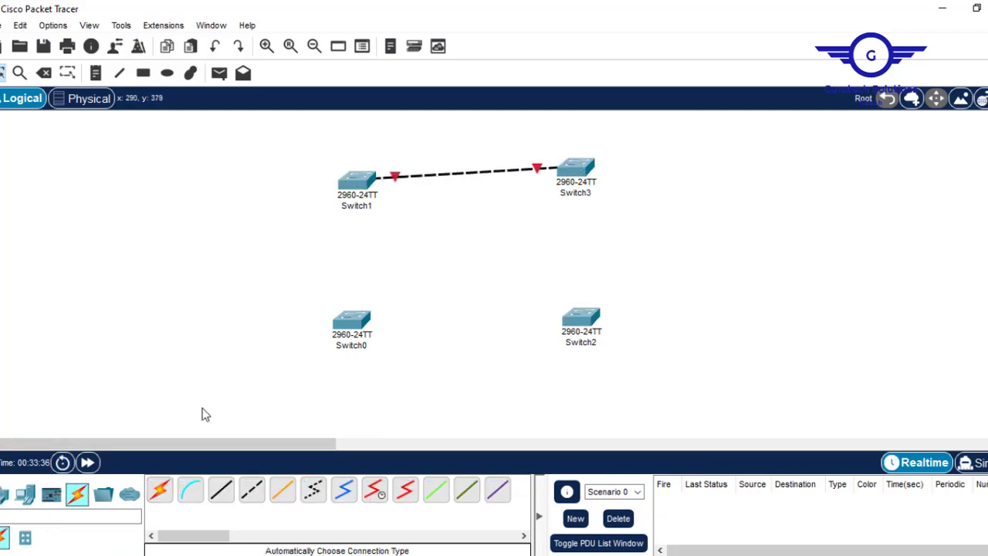
pyautogui.click(160, 490)
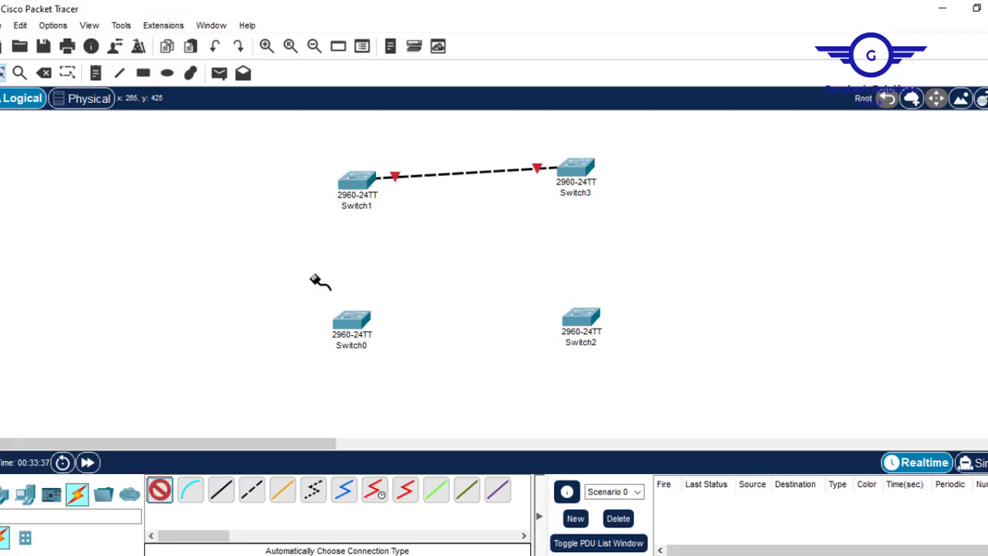
pyautogui.click(357, 184)
pyautogui.click(578, 168)
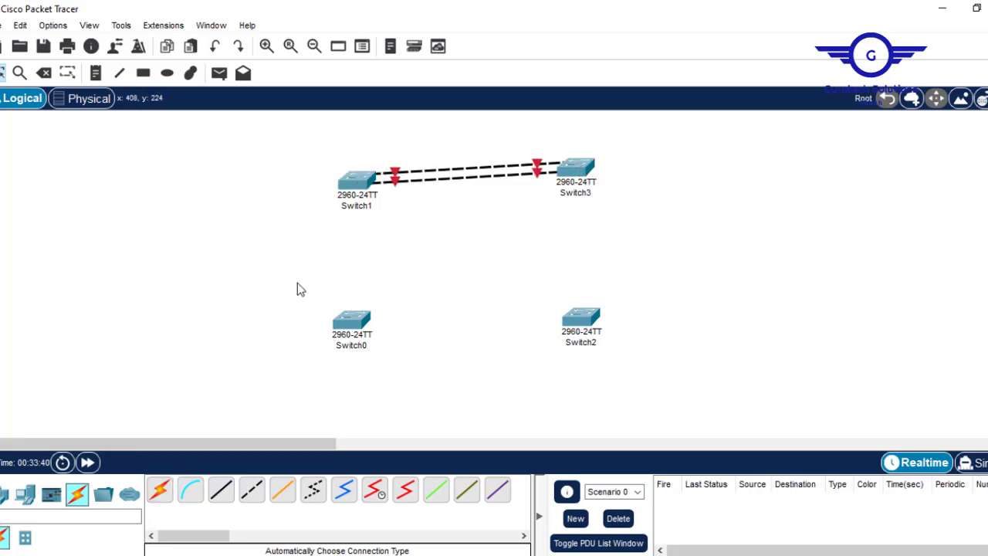
# - Add a third parallel link between Switch1 and Switch3 using the automatically chosen connection type
pyautogui.click(160, 490)
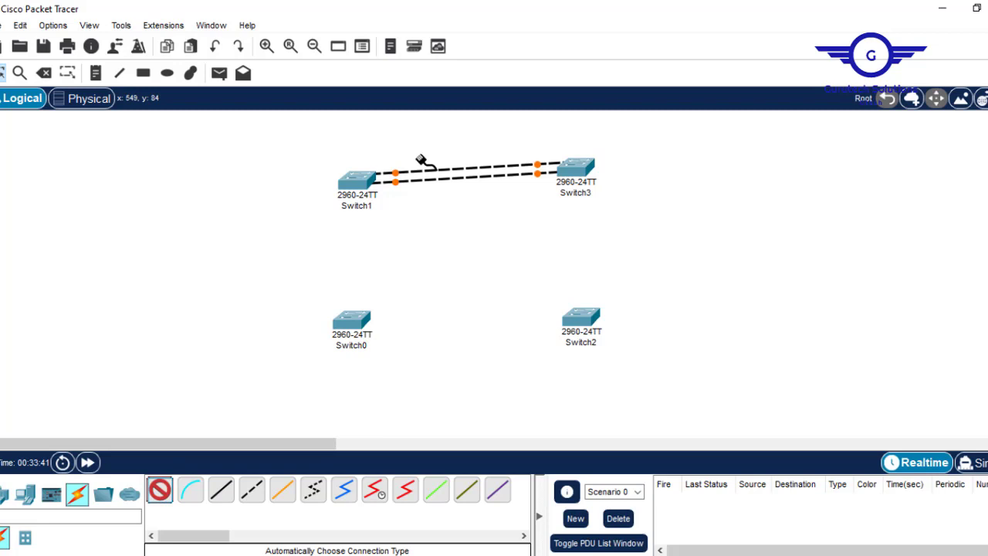
pyautogui.click(361, 184)
pyautogui.click(577, 168)
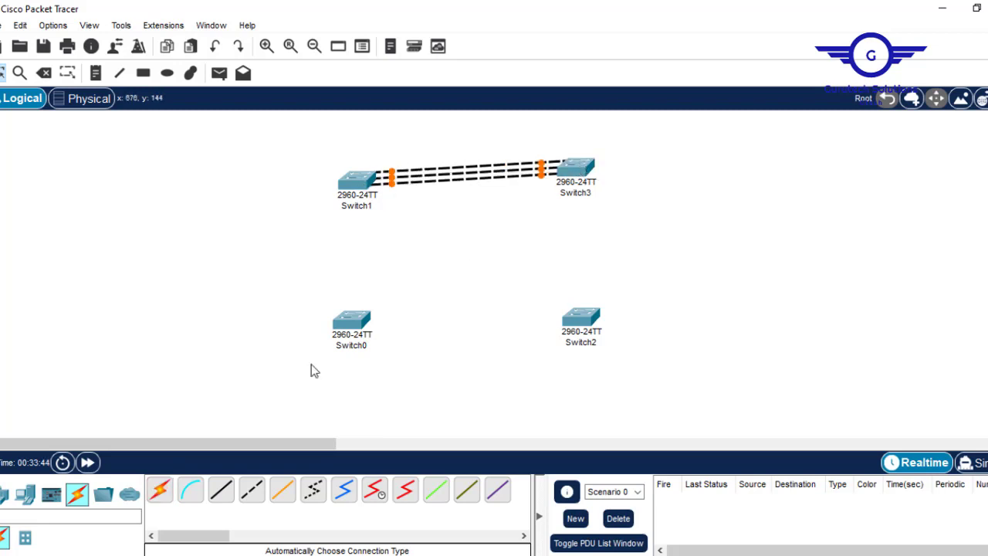
# - Connect Switch1 to Switch0 with three parallel links using the automatically chosen connection type
pyautogui.click(158, 494)
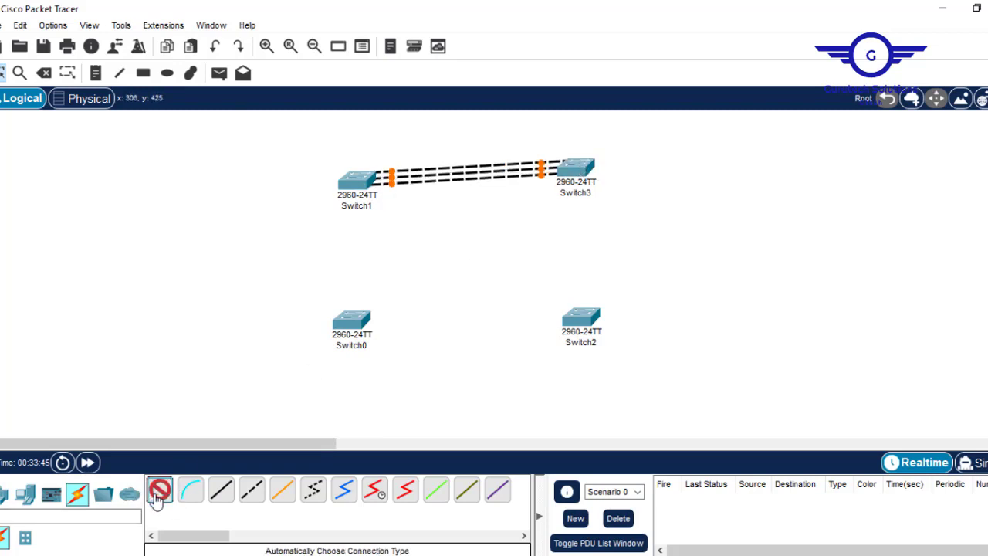
pyautogui.click(357, 181)
pyautogui.click(351, 318)
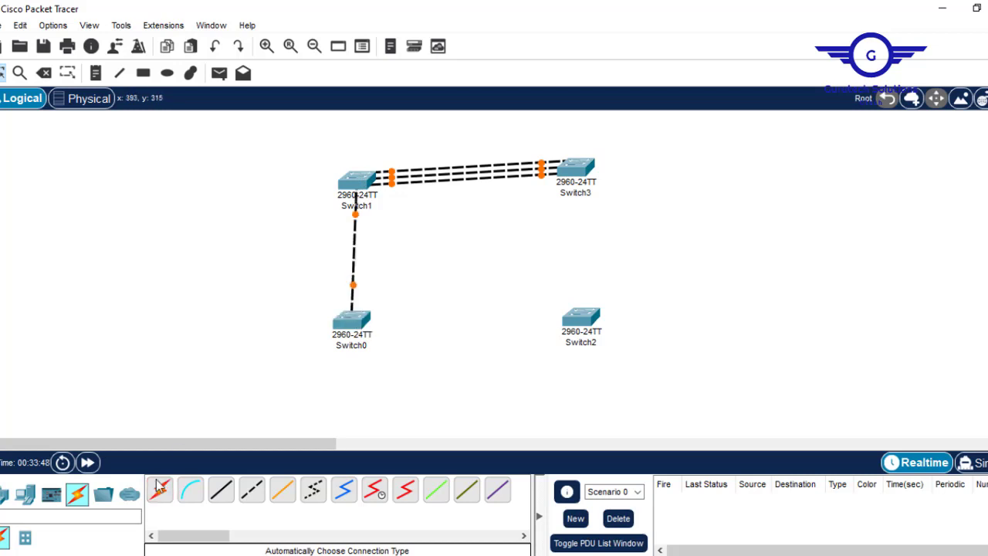
pyautogui.click(167, 498)
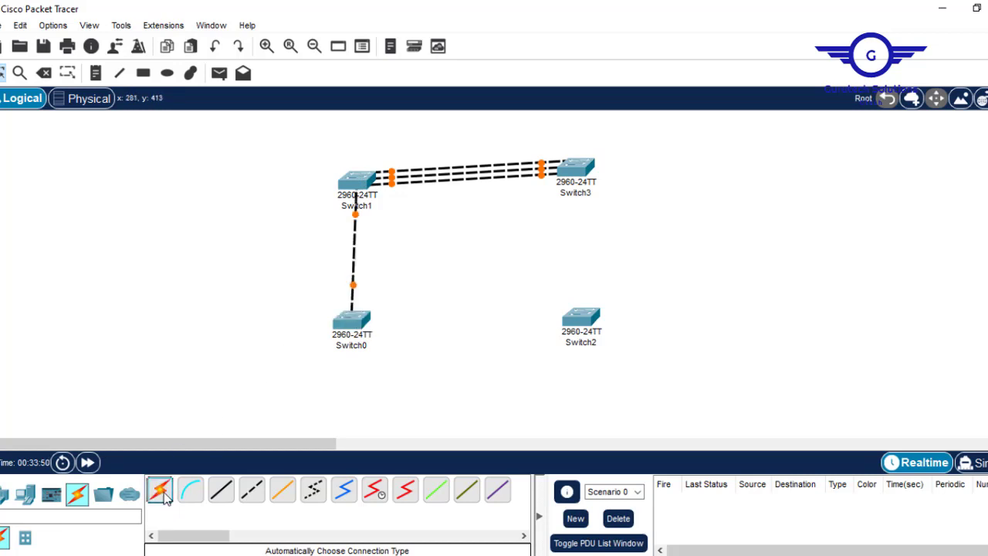
pyautogui.click(163, 493)
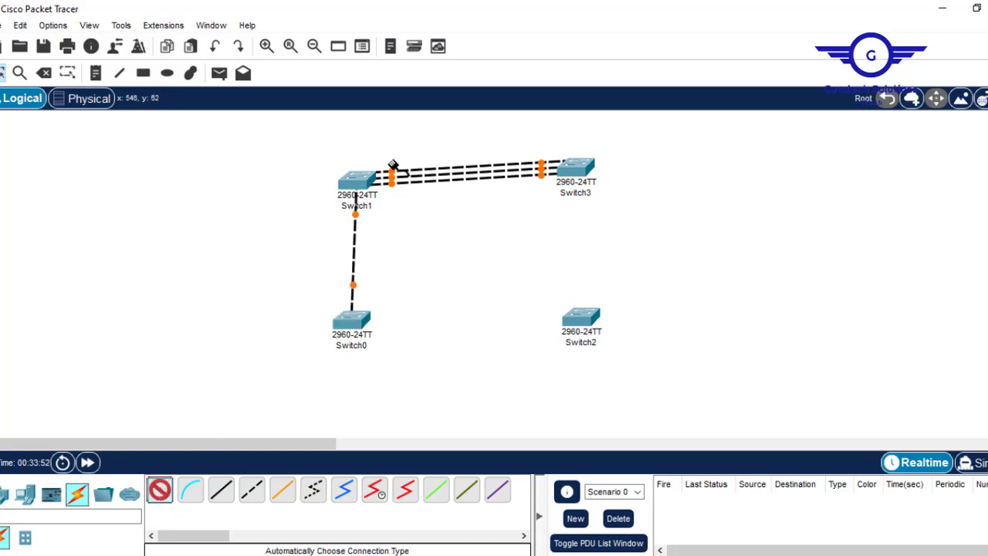
pyautogui.click(359, 190)
pyautogui.click(355, 328)
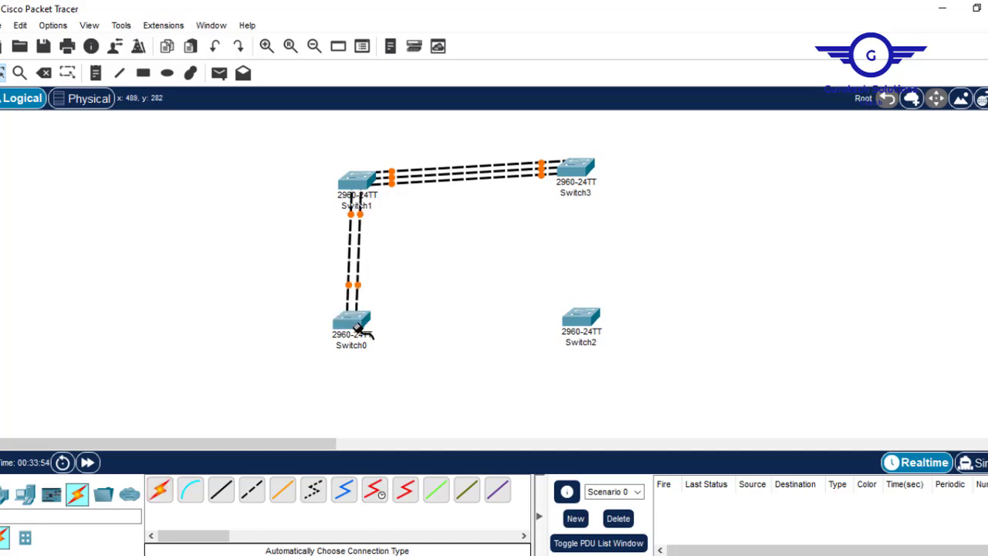
pyautogui.click(162, 491)
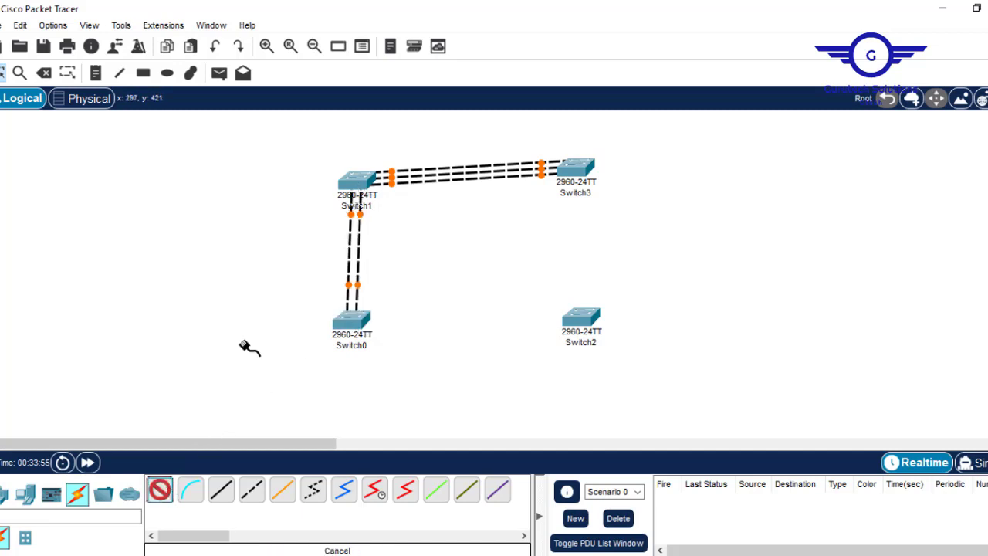
pyautogui.click(353, 185)
pyautogui.click(349, 321)
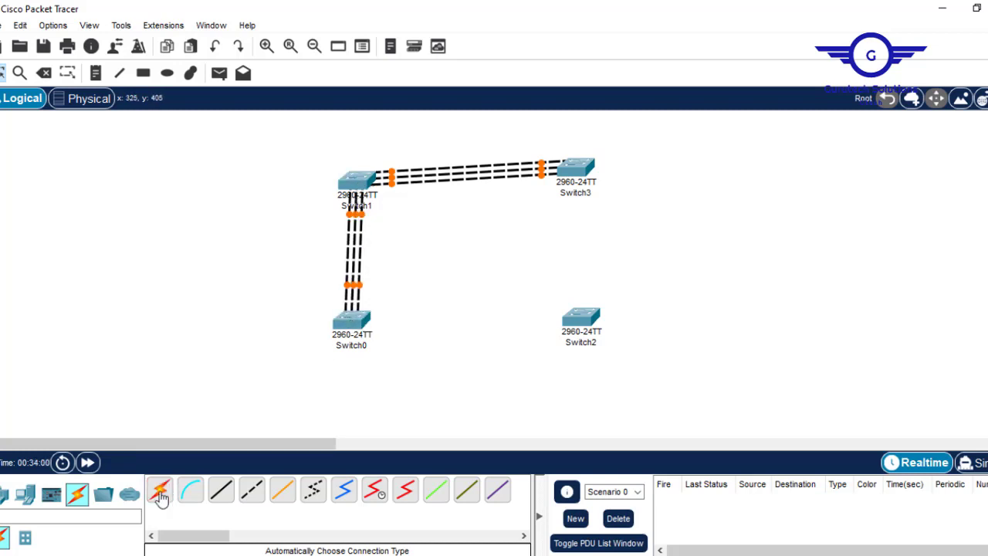
# - Connect Switch0 to Switch2 with three parallel links using the automatically chosen connection type
pyautogui.click(162, 491)
pyautogui.click(348, 321)
pyautogui.click(582, 316)
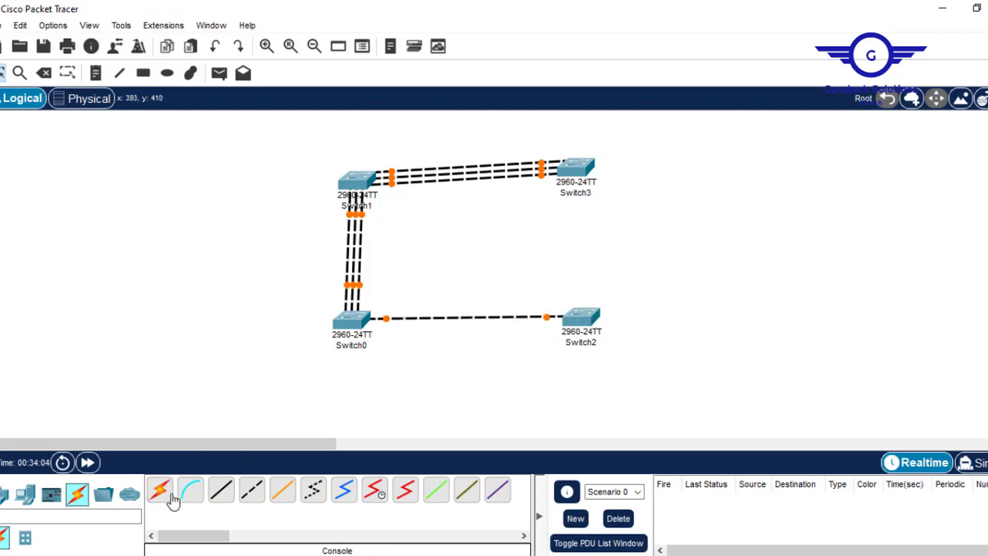
pyautogui.click(161, 491)
pyautogui.click(349, 320)
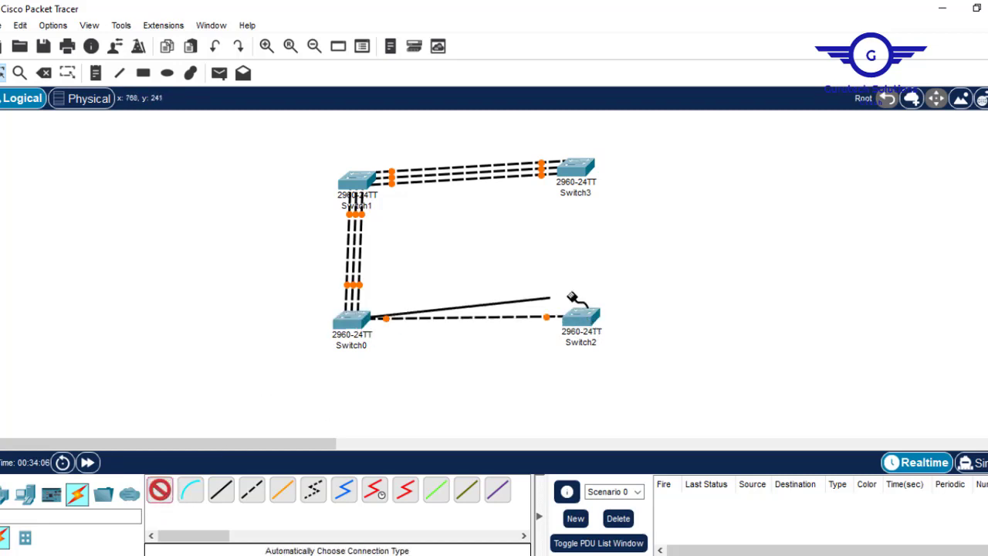
pyautogui.click(580, 321)
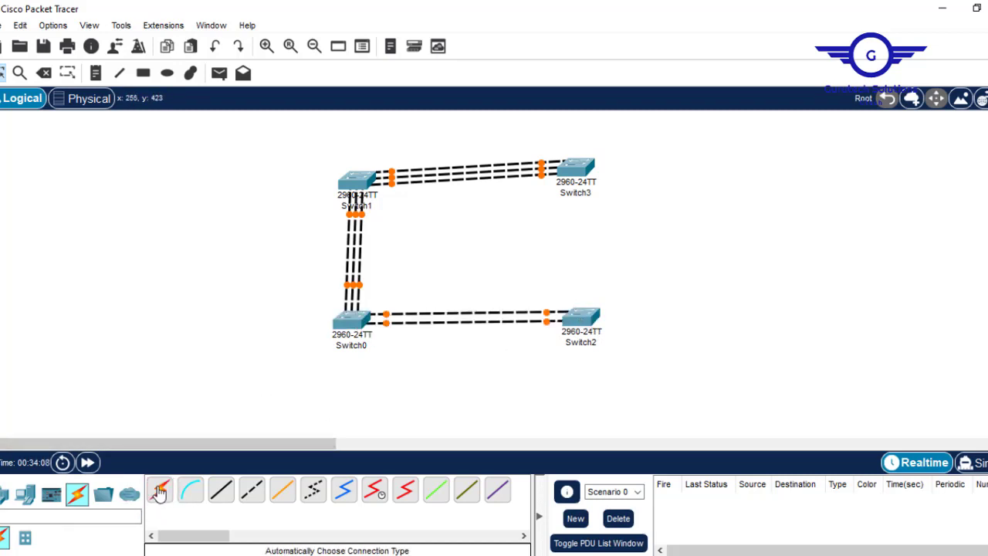
pyautogui.click(159, 490)
pyautogui.click(352, 323)
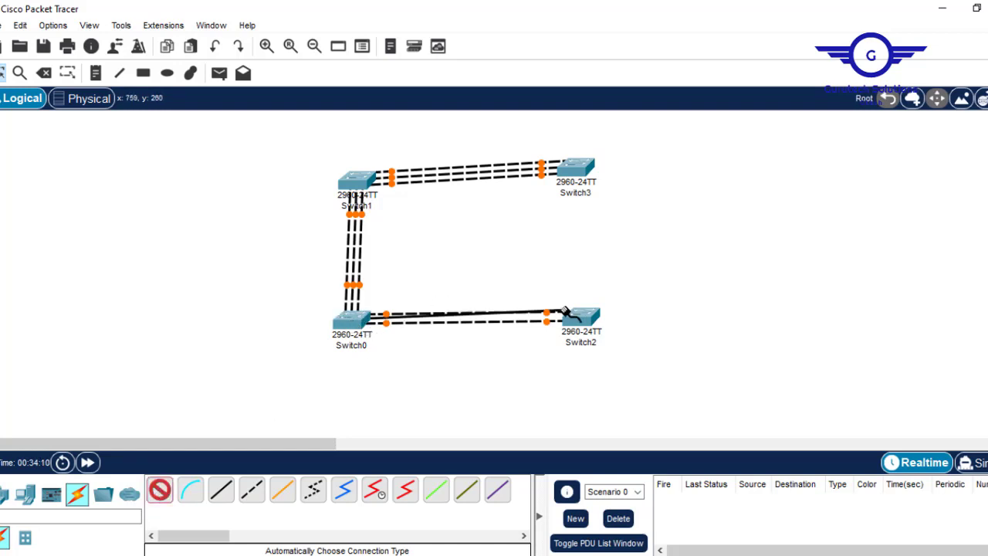
pyautogui.click(585, 316)
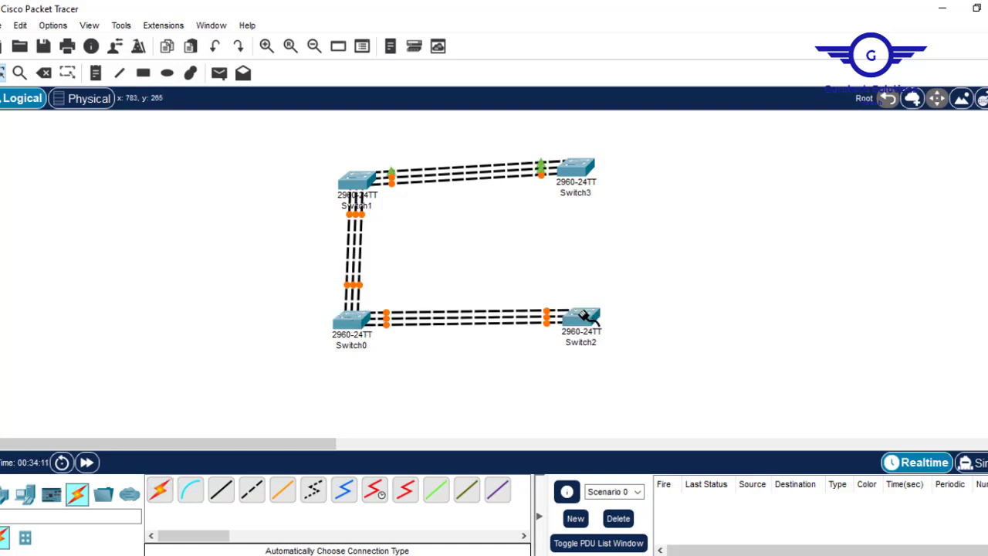
# - Connect Switch3 to Switch2 with three parallel automatically chosen links, and move Switch1 slightly up to level it with Switch3
pyautogui.click(160, 491)
pyautogui.click(578, 167)
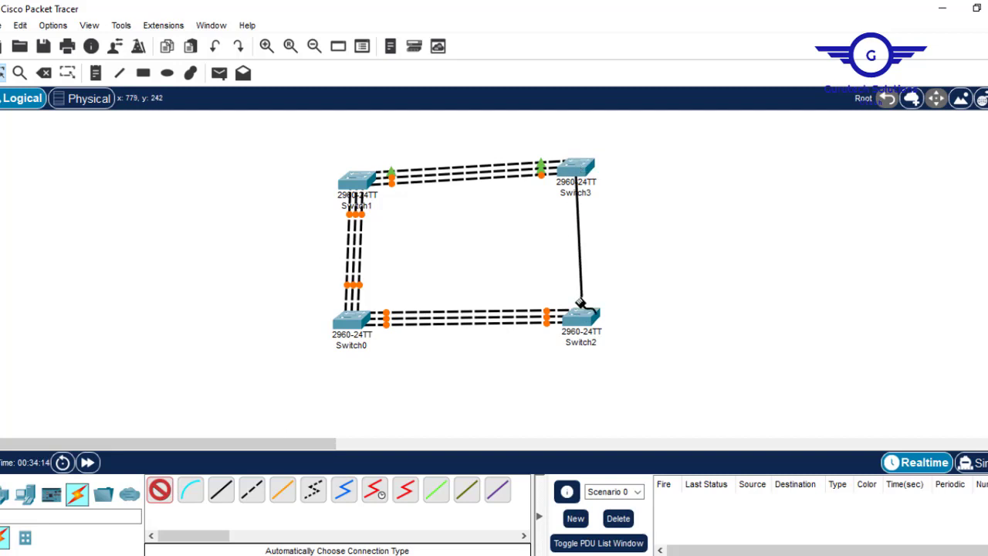
pyautogui.click(579, 316)
pyautogui.click(159, 492)
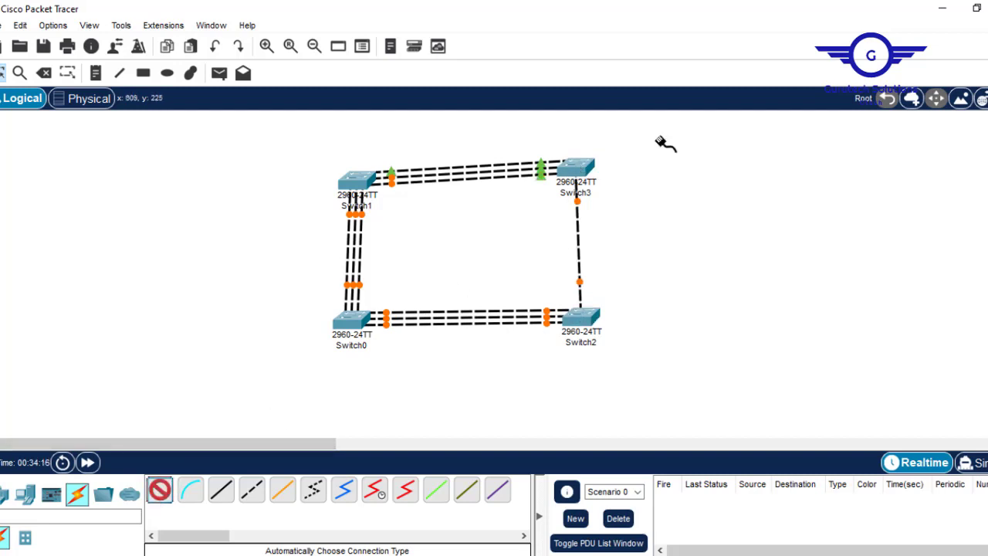
pyautogui.click(578, 168)
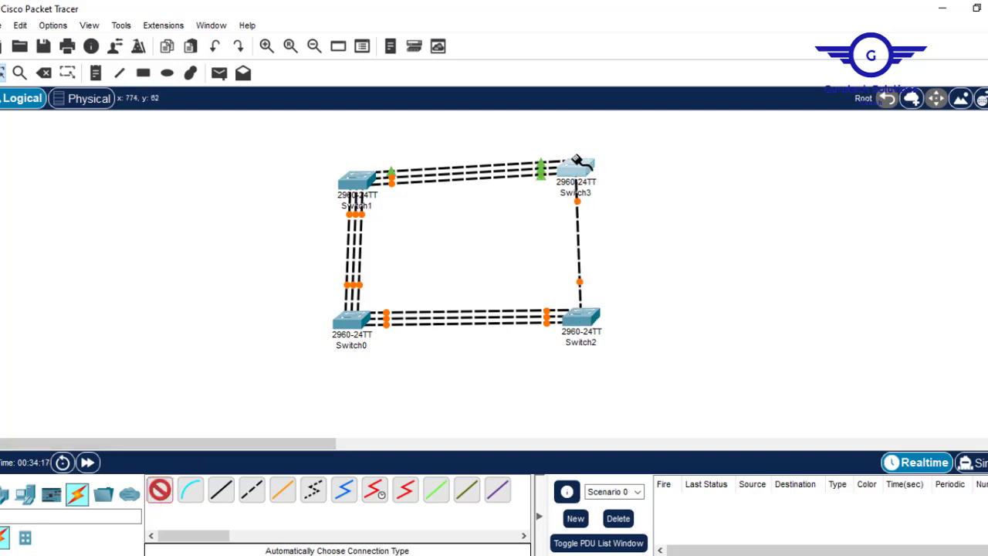
pyautogui.click(580, 314)
pyautogui.click(159, 492)
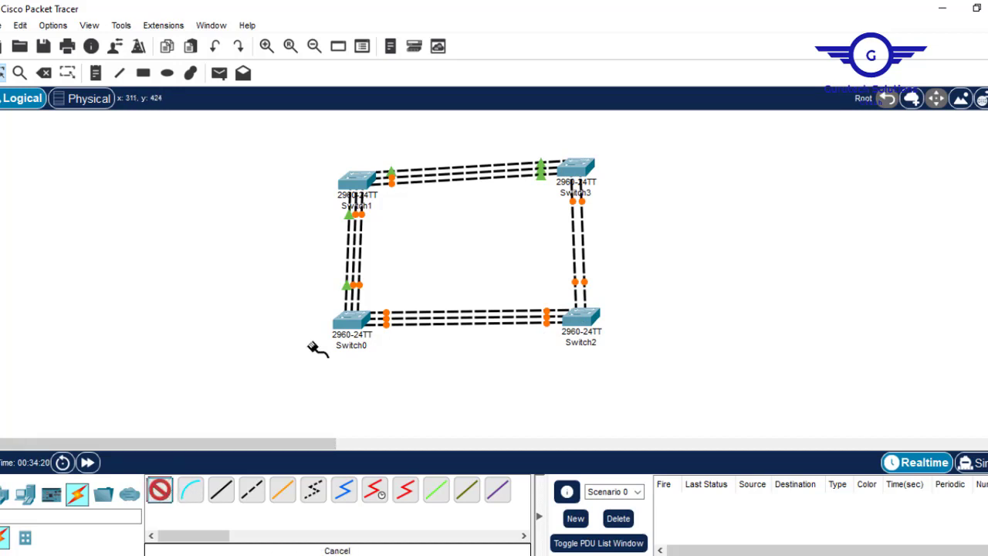
pyautogui.click(579, 168)
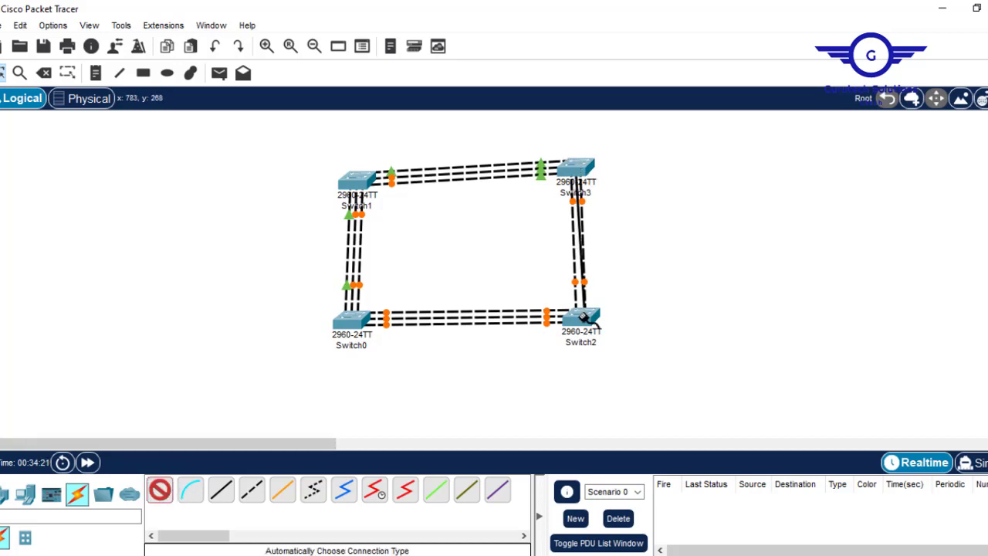
pyautogui.click(582, 321)
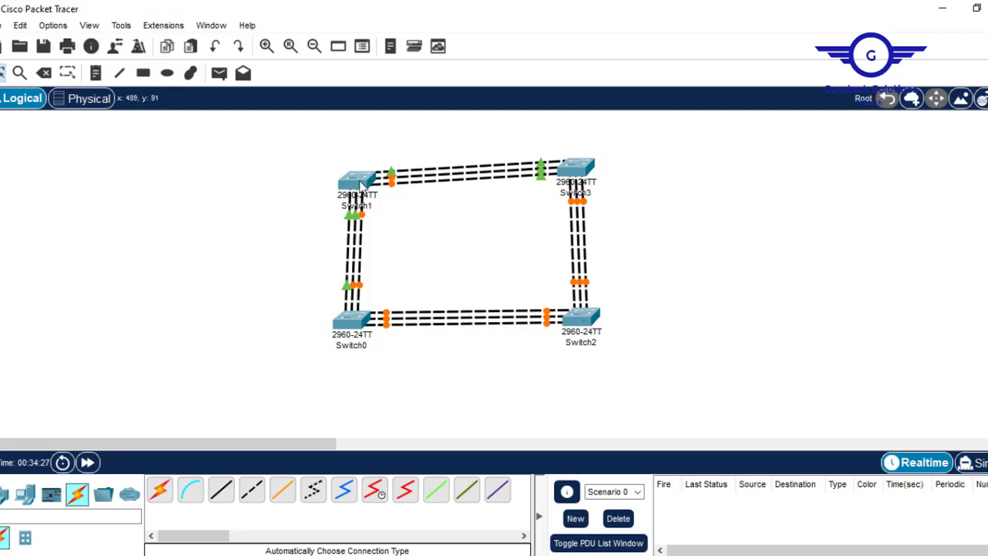
pyautogui.moveTo(360, 184); pyautogui.dragTo(360, 174)
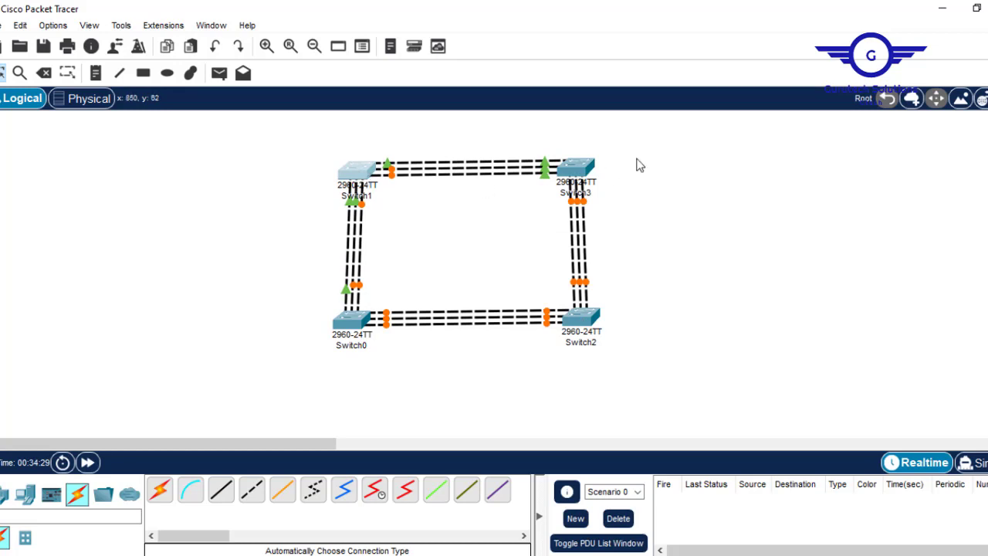
pyautogui.click(707, 233)
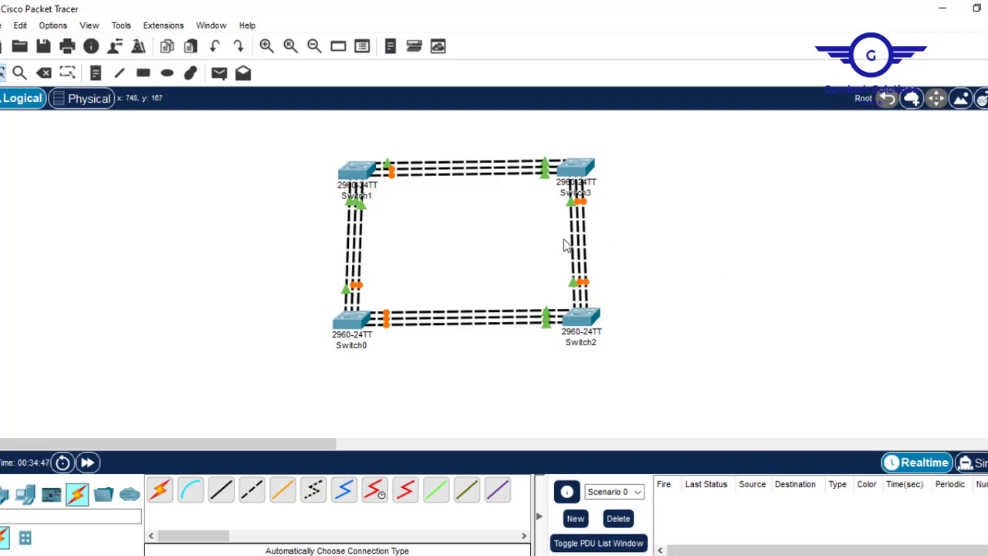
# - Examine the port states on the parallel links between Switch3 and Switch2, Switch1 and Switch0, and Switch1 and Switch3
pyautogui.moveTo(559, 239); pyautogui.dragTo(619, 250)
pyautogui.moveTo(316, 225); pyautogui.dragTo(403, 271)
pyautogui.moveTo(318, 238); pyautogui.dragTo(392, 272)
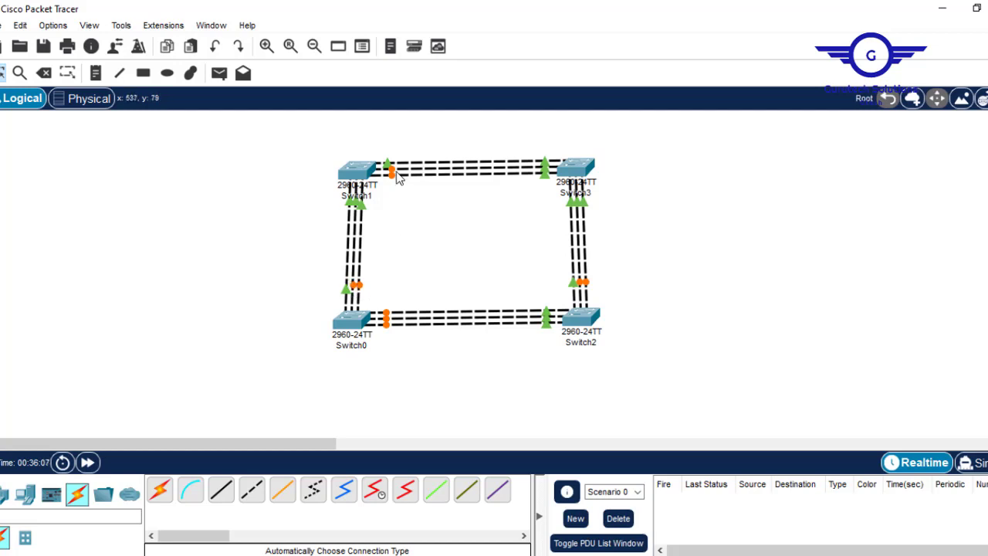
pyautogui.moveTo(399, 177)
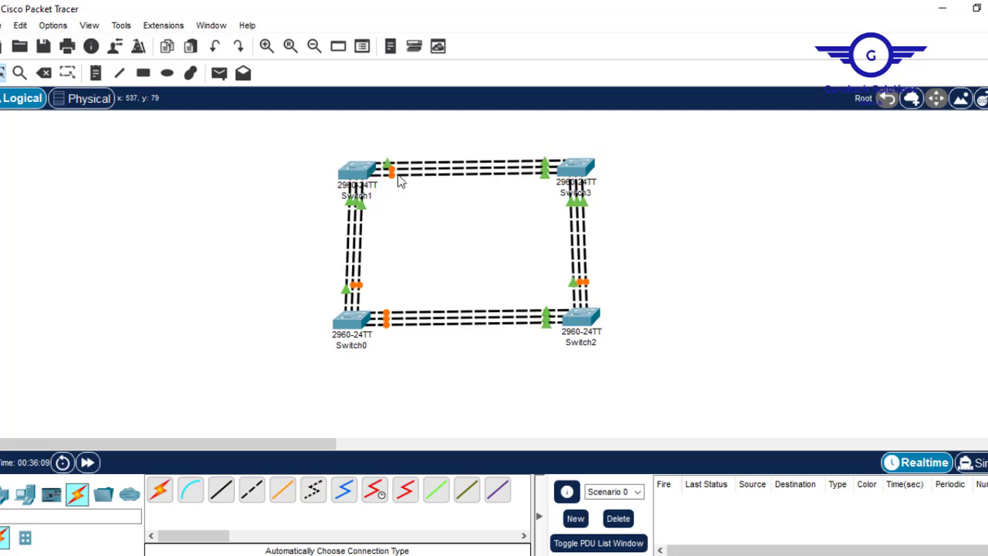
# - Compare the four-switch topology with the Class 18 EtherChannel notes on page 19 of Notes 2.pdf in Acrobat Reader
pyautogui.hotkey('alt', 'Tab')
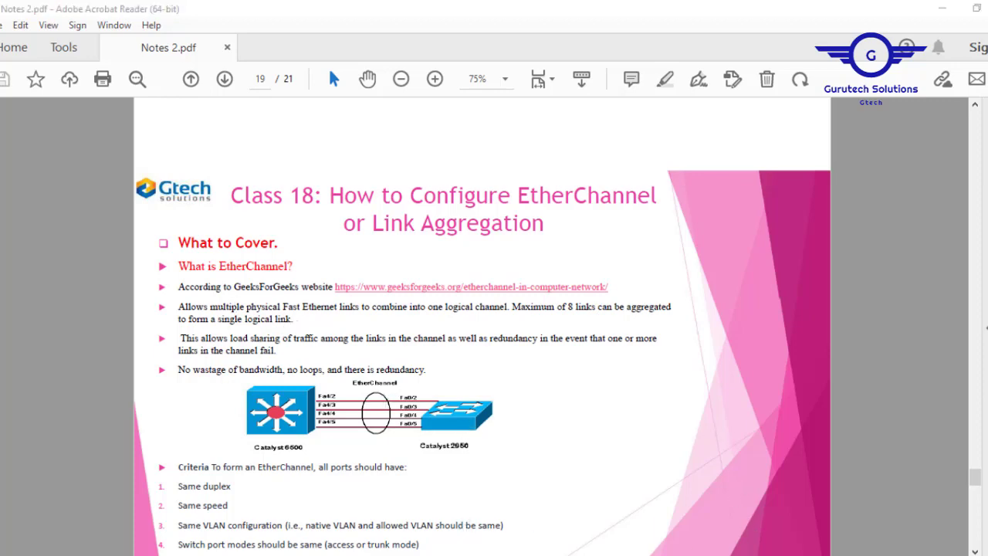
pyautogui.hotkey('alt', 'Tab')
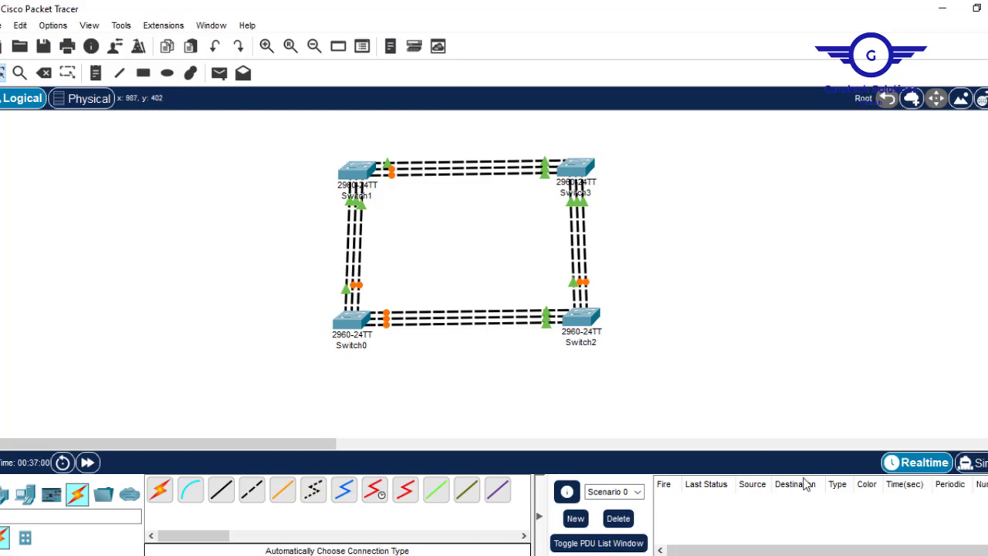
pyautogui.hotkey('alt', 'Tab')
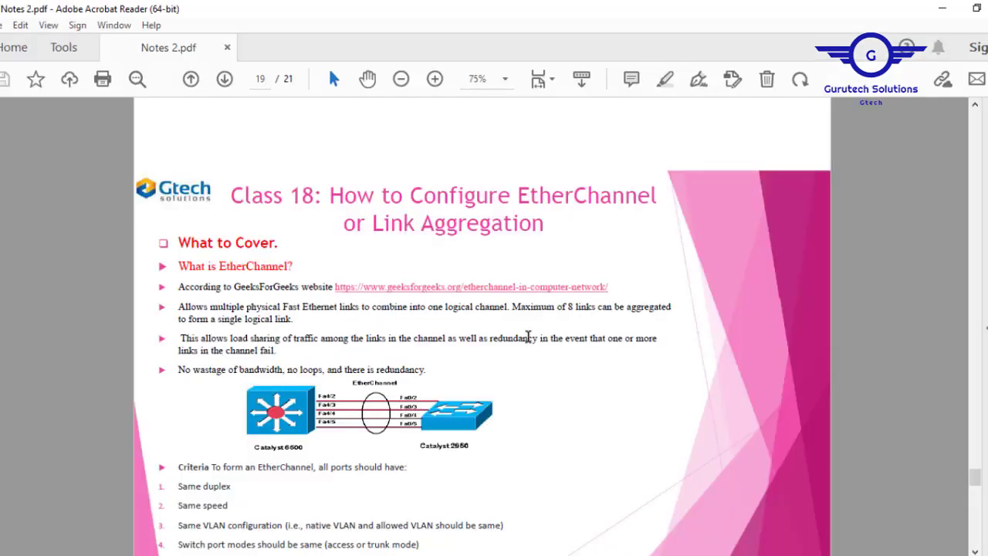